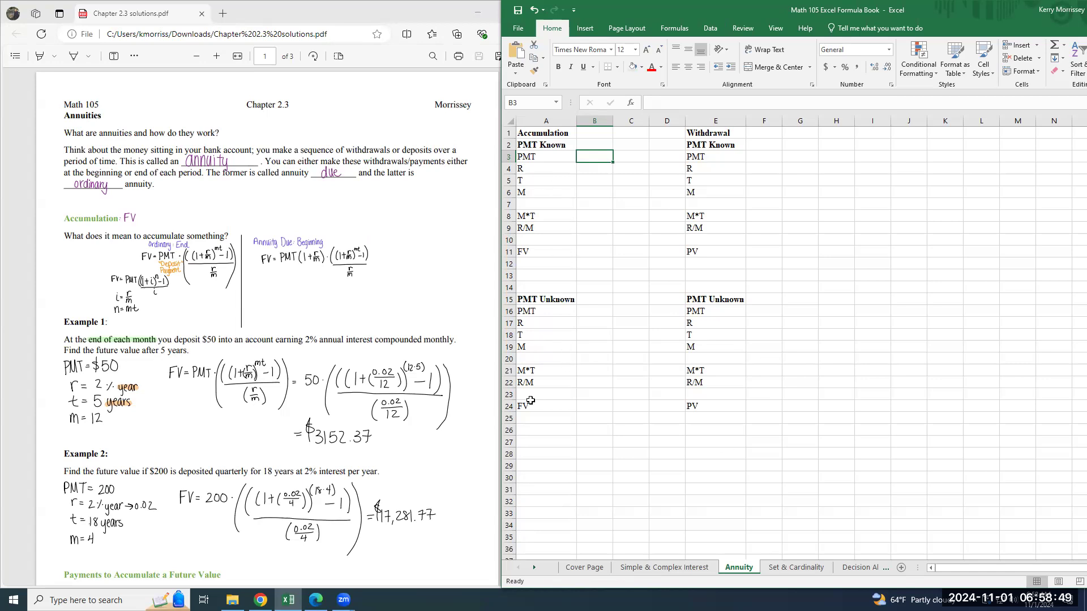
pyautogui.click(577, 146)
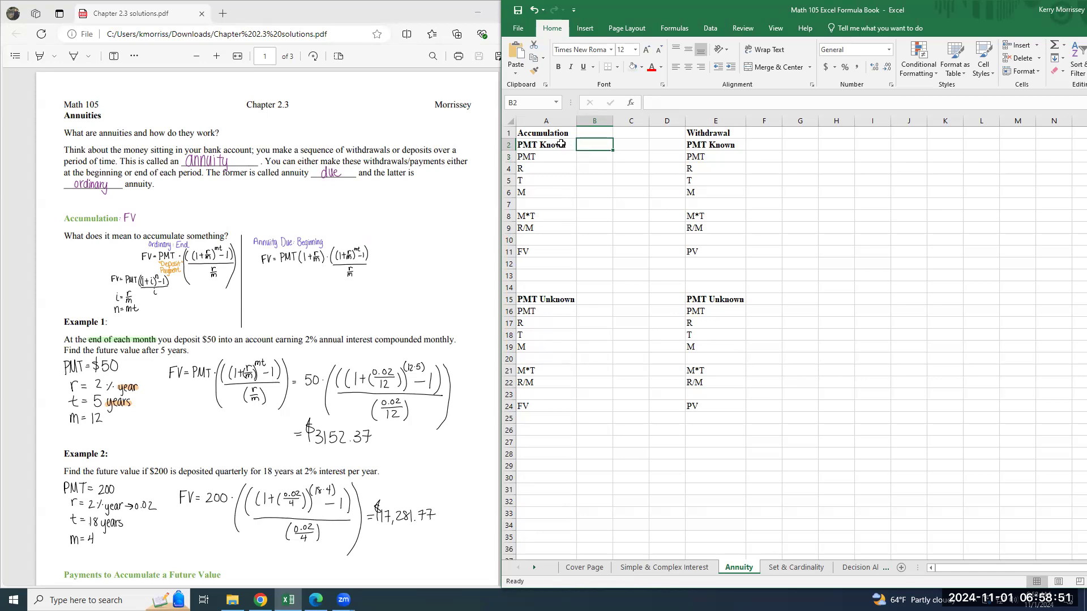
pyautogui.click(603, 250)
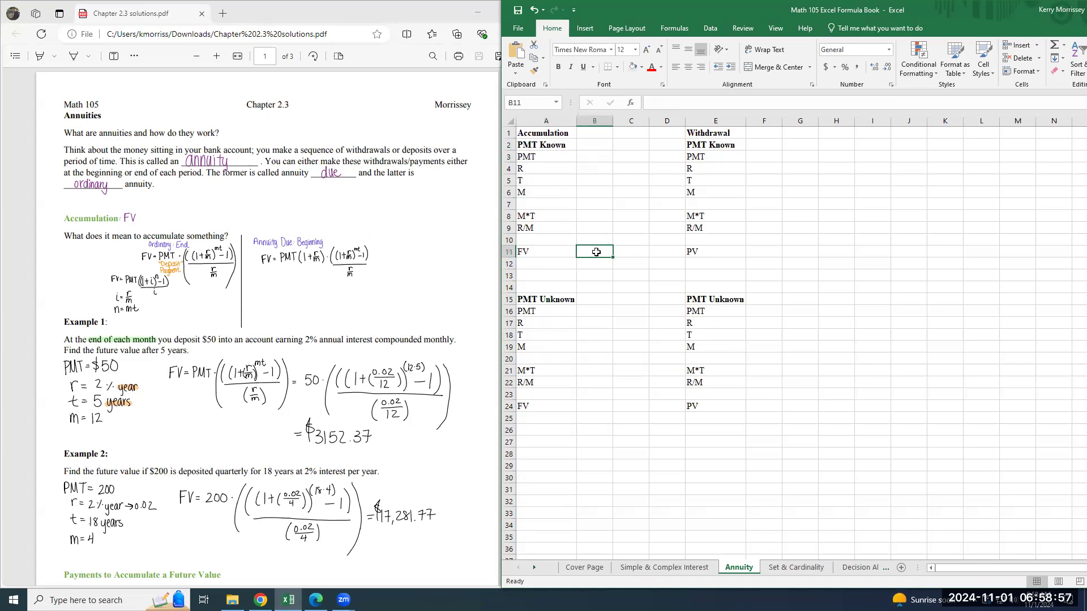
pyautogui.click(582, 311)
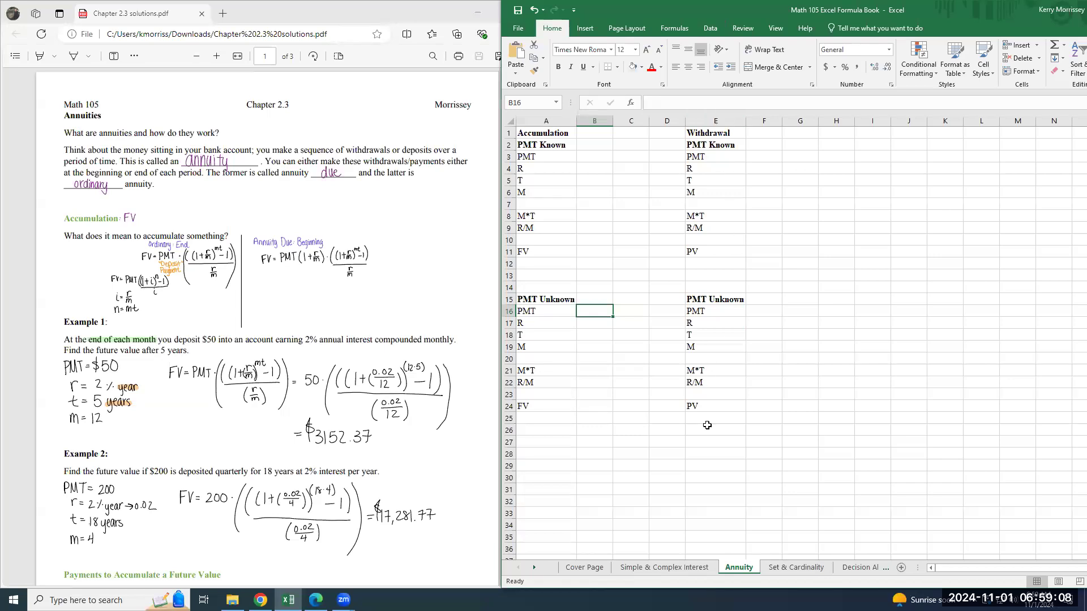
pyautogui.click(748, 158)
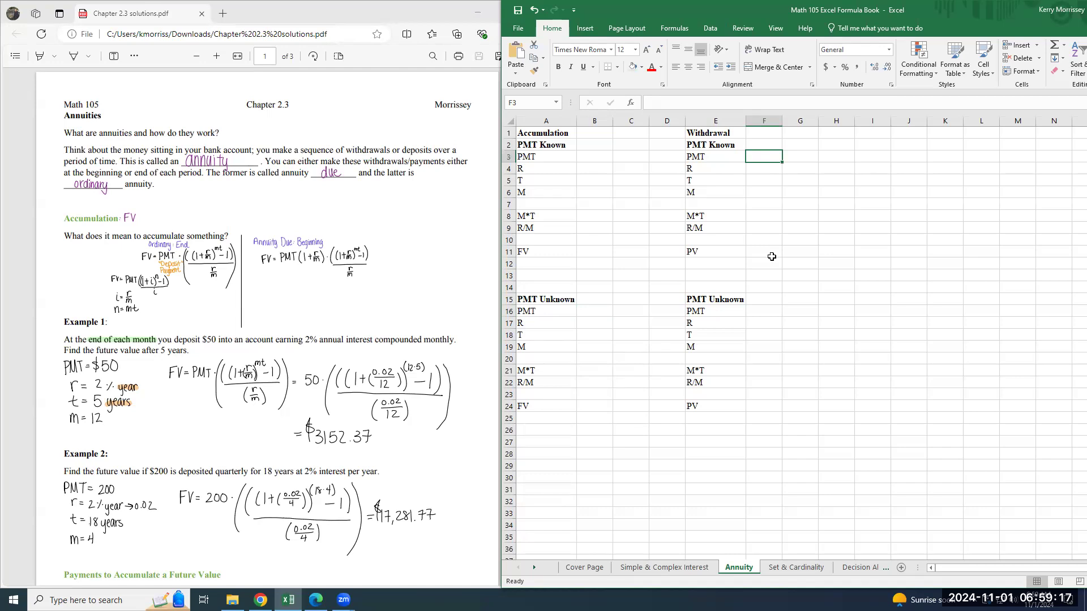
pyautogui.click(752, 315)
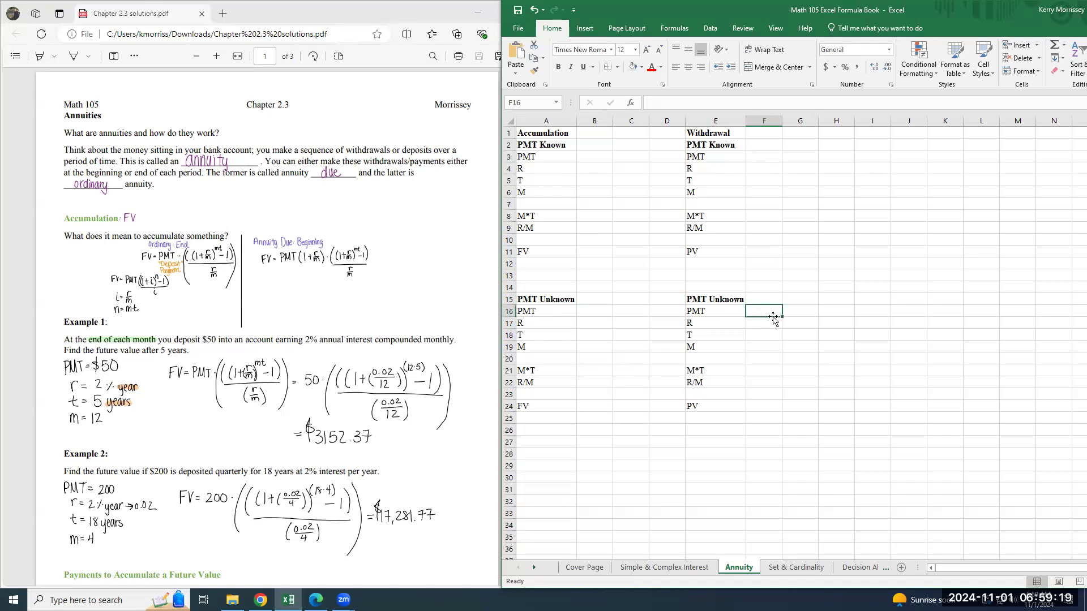
pyautogui.click(761, 407)
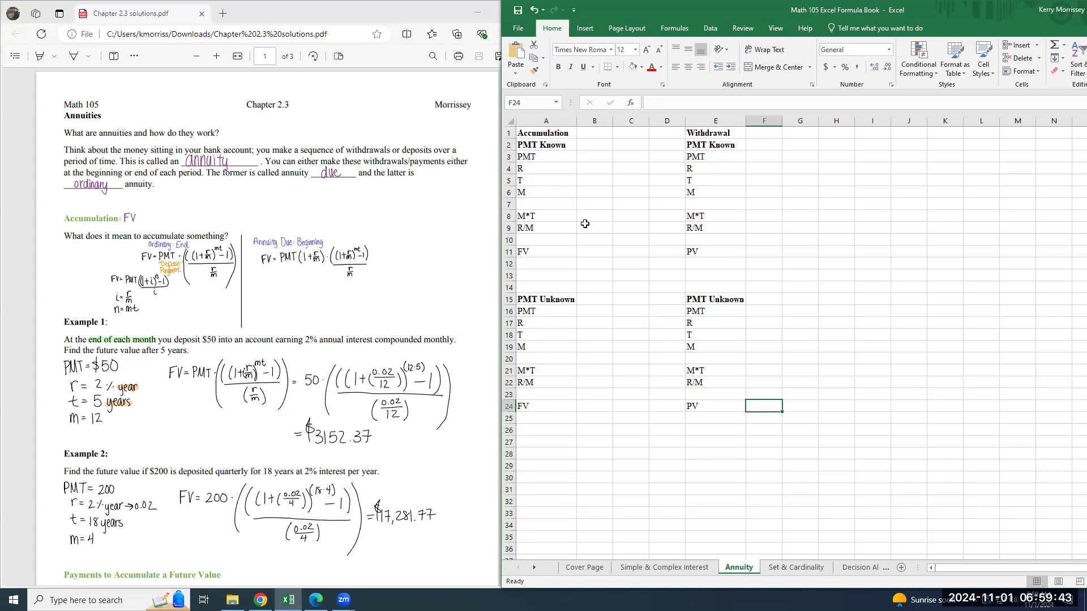
# Enter the Accumulation PMT Known payment of 50 in B3 and format it as Accounting.
pyautogui.click(589, 156)
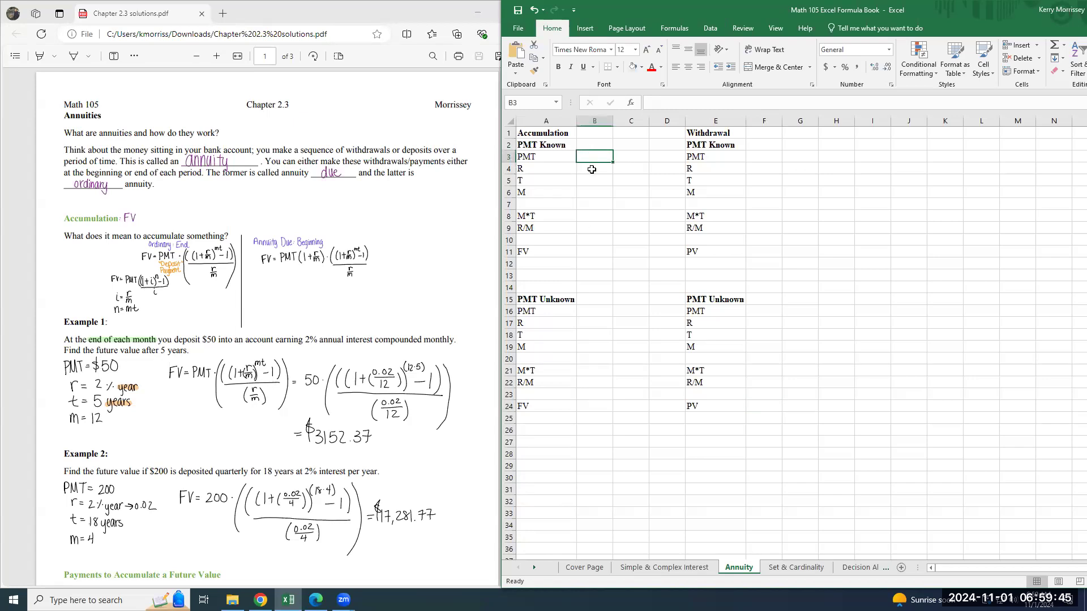
pyautogui.write('50')
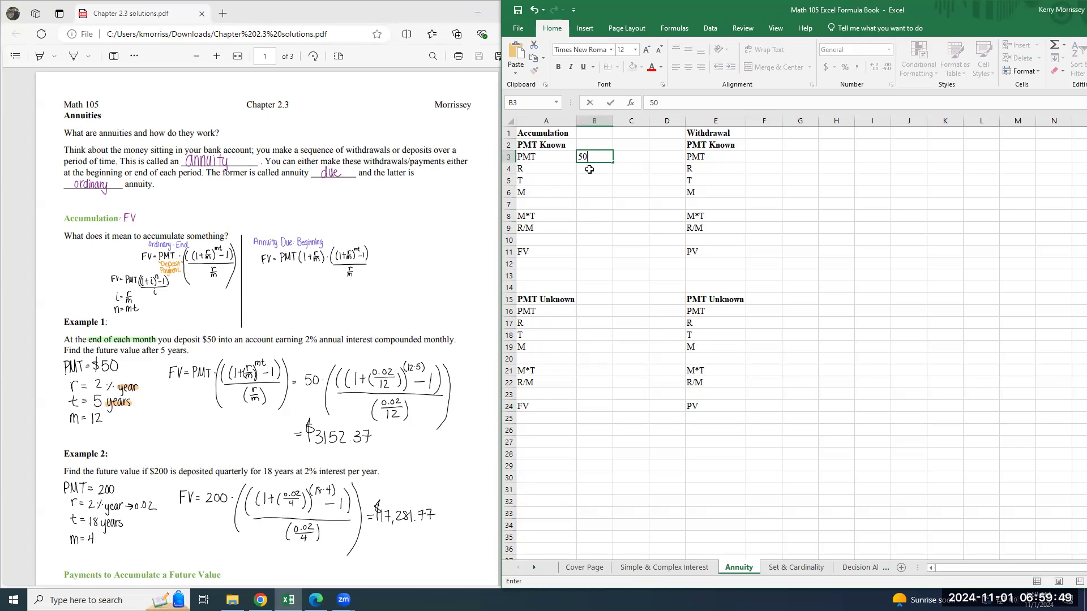
pyautogui.press('Return')
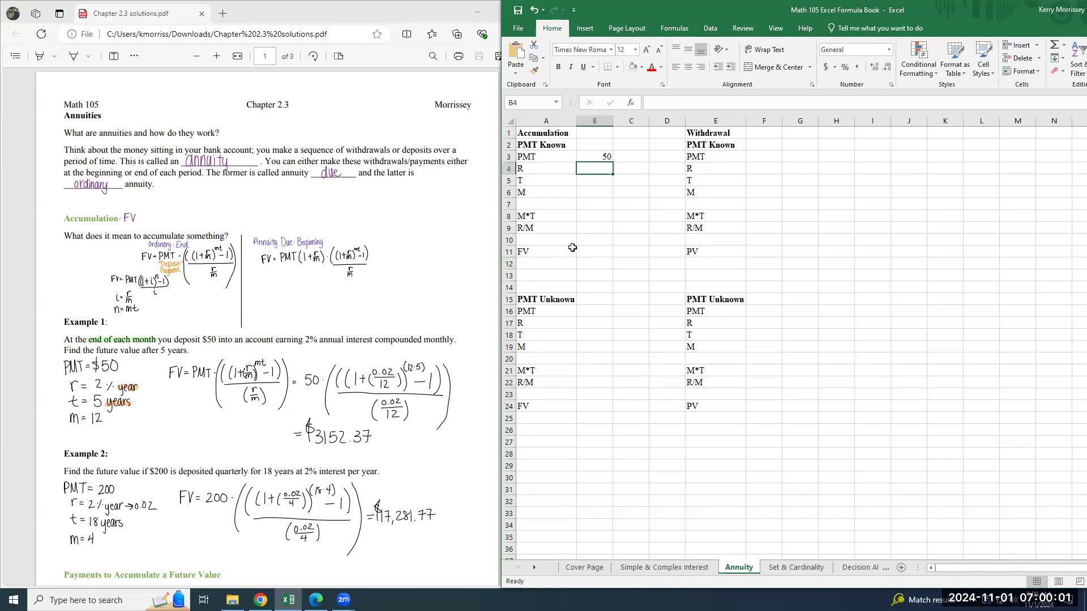
pyautogui.click(605, 158)
pyautogui.click(890, 54)
pyautogui.click(881, 154)
# Enter the Example 1 inputs in the Accumulation PMT Known block: R 0.02, T 5 and M 12.
pyautogui.click(610, 170)
pyautogui.write('0.02')
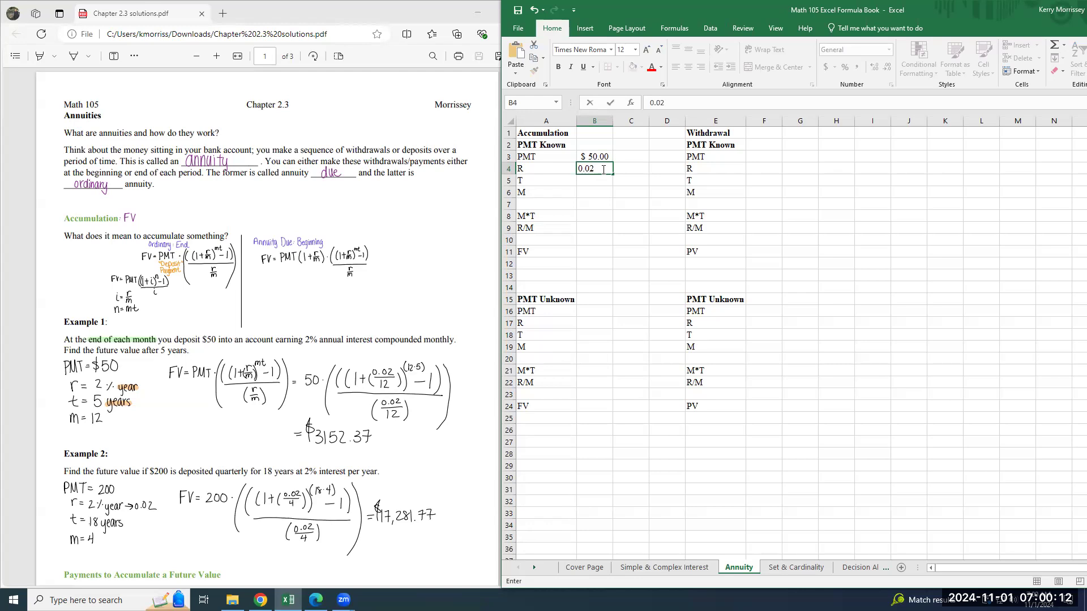
pyautogui.press('Return')
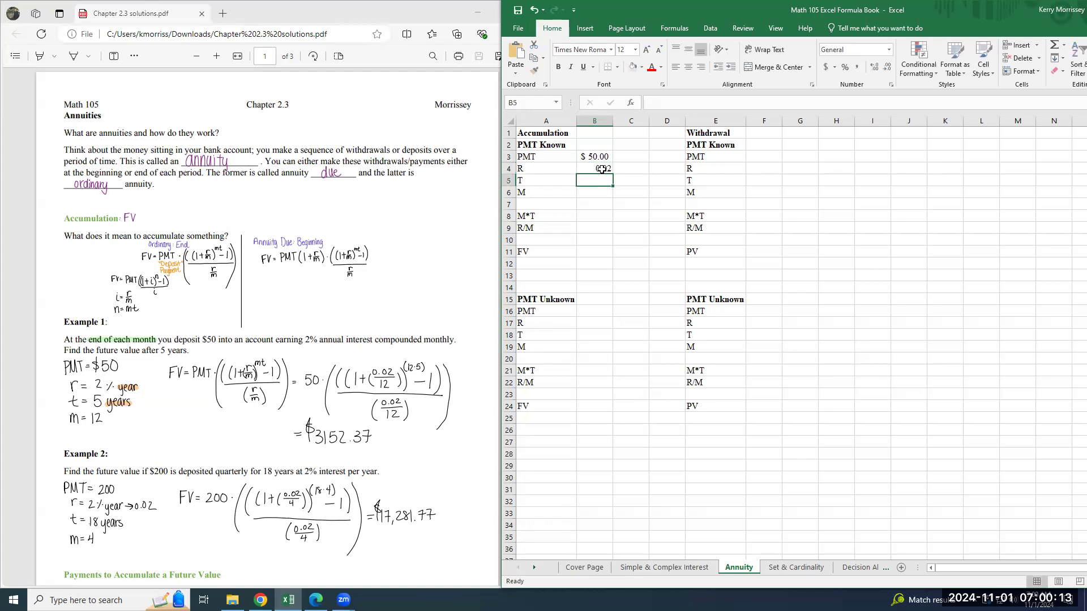
pyautogui.write('5')
pyautogui.press('Return')
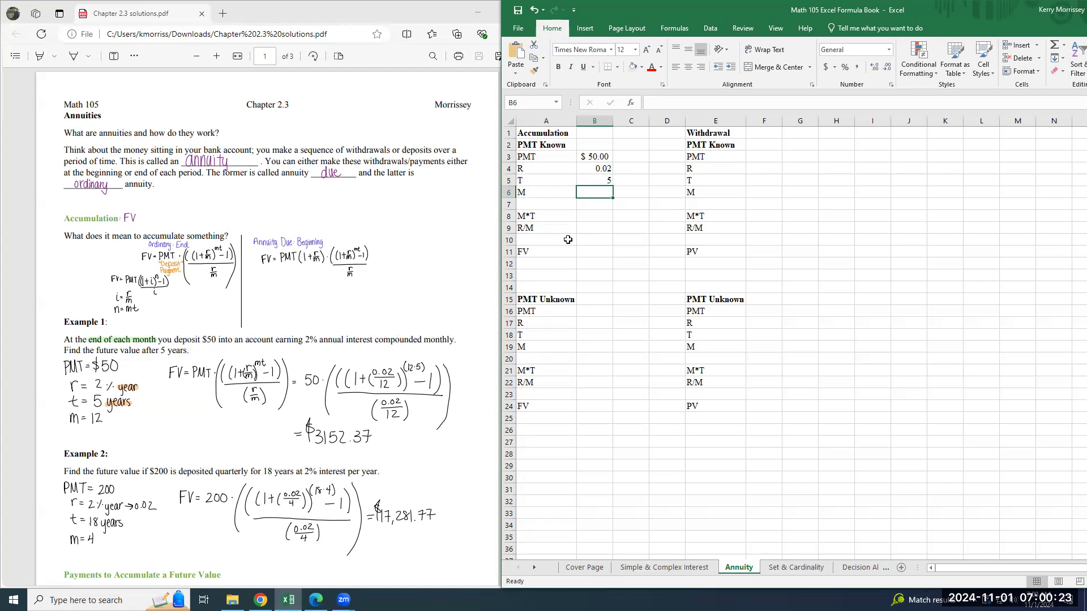
pyautogui.write('12')
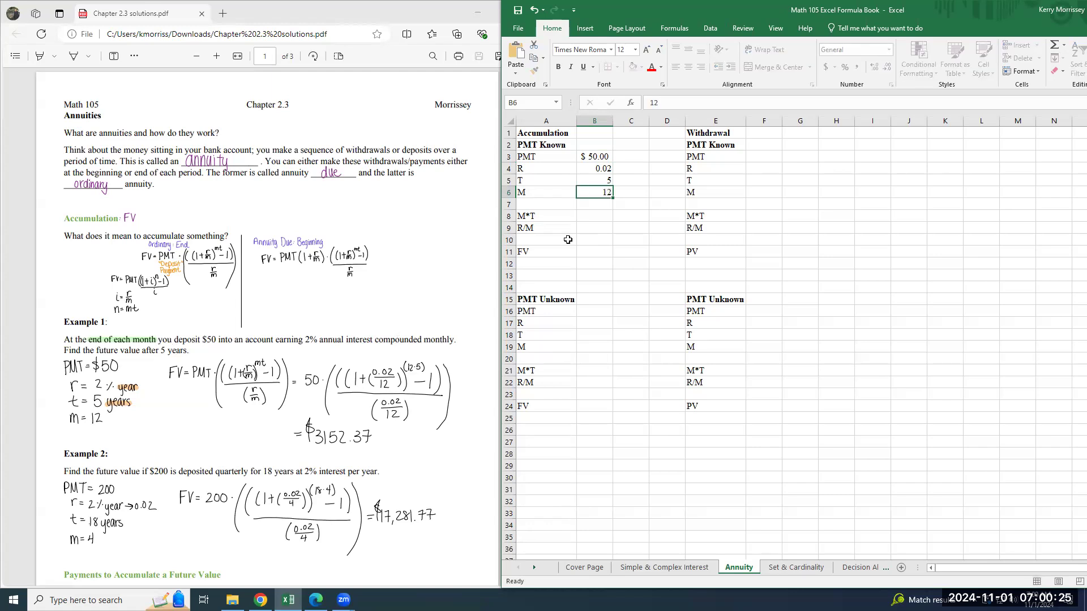
# Calculate M*T in B8 of the Accumulation PMT Known block with the formula =B6*B5.
pyautogui.press('Down')
pyautogui.press('Down')
pyautogui.press('Down')
pyautogui.press('Up')
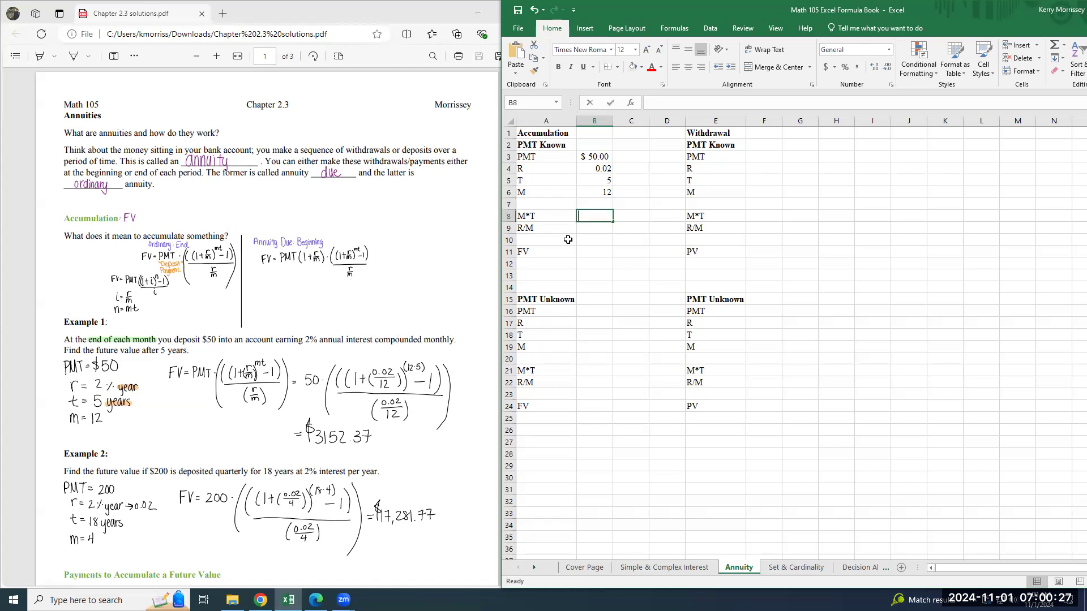
pyautogui.write('=')
pyautogui.click(594, 169)
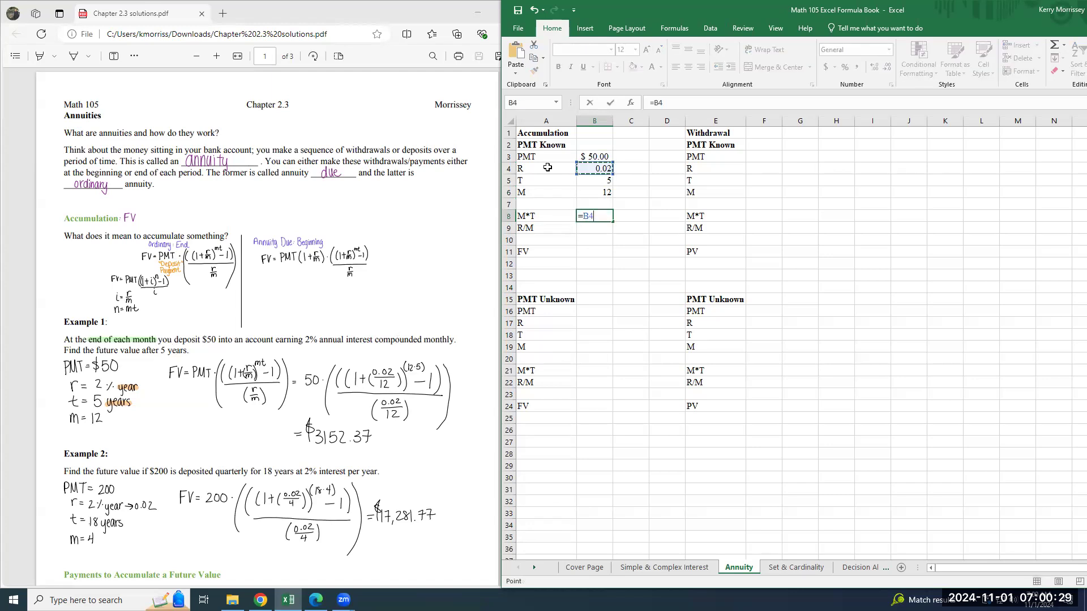
pyautogui.press('BackSpace')
pyautogui.press('BackSpace')
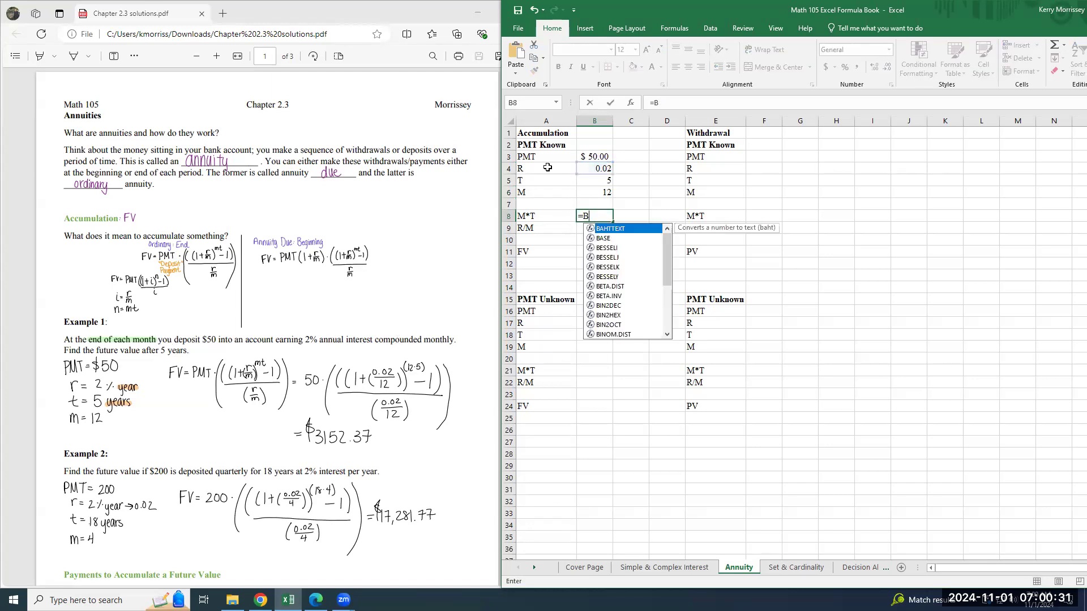
pyautogui.click(593, 192)
pyautogui.write('*')
pyautogui.click(599, 180)
pyautogui.press('Return')
# Calculate R/M in B9 with the formula =B4/B6.
pyautogui.write('=')
pyautogui.click(605, 167)
pyautogui.write('/')
pyautogui.click(599, 192)
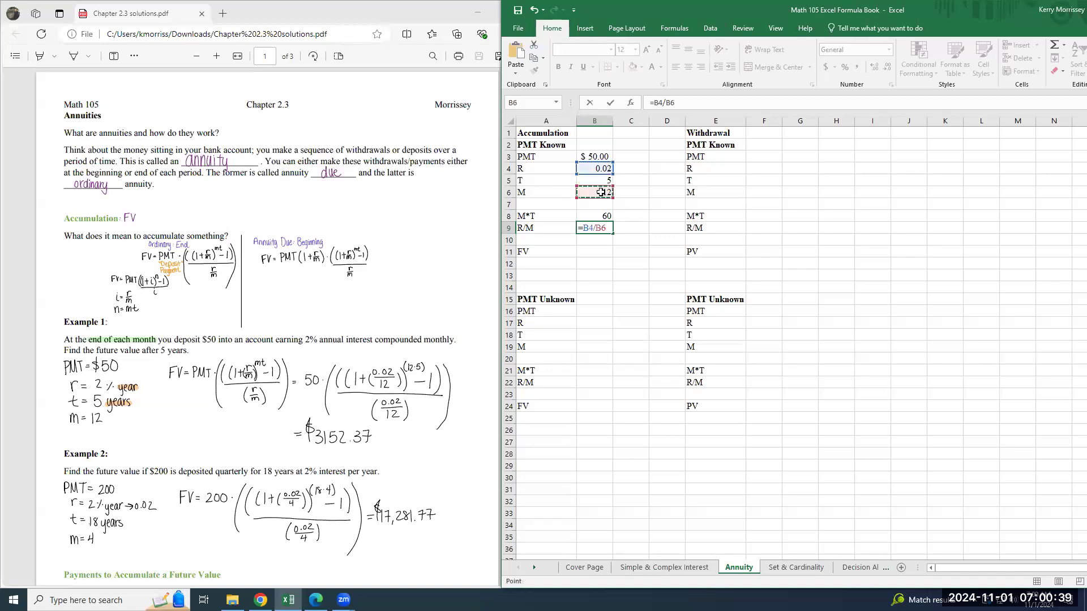
pyautogui.press('Return')
# Enter the ordinary annuity future value formula =B3*(((1+B9)^B8)-1)/B9 in the FV cell B11.
pyautogui.press('Down')
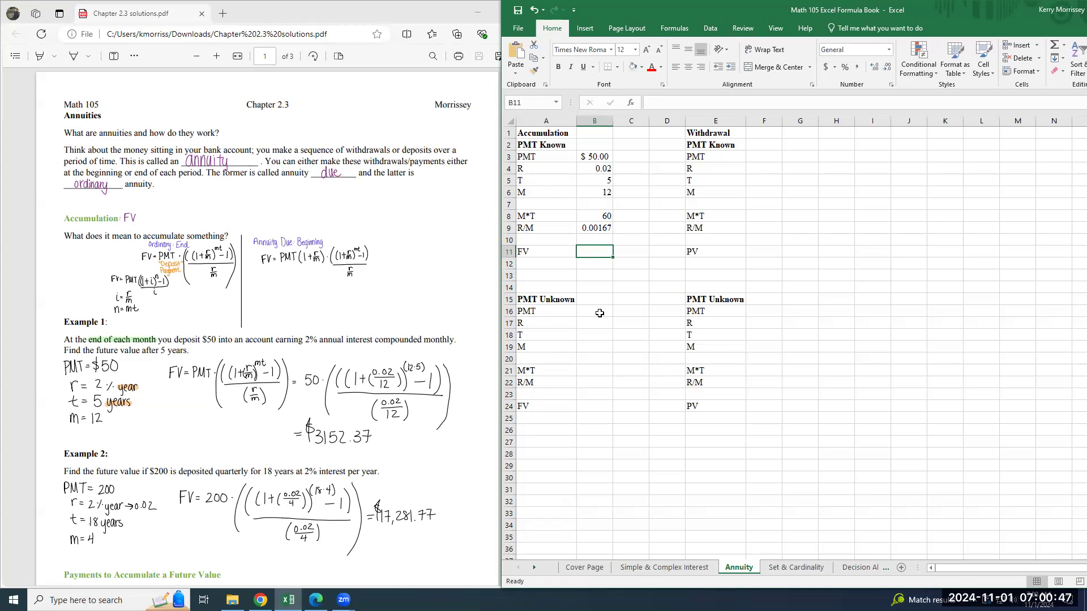
pyautogui.write('=')
pyautogui.click(592, 158)
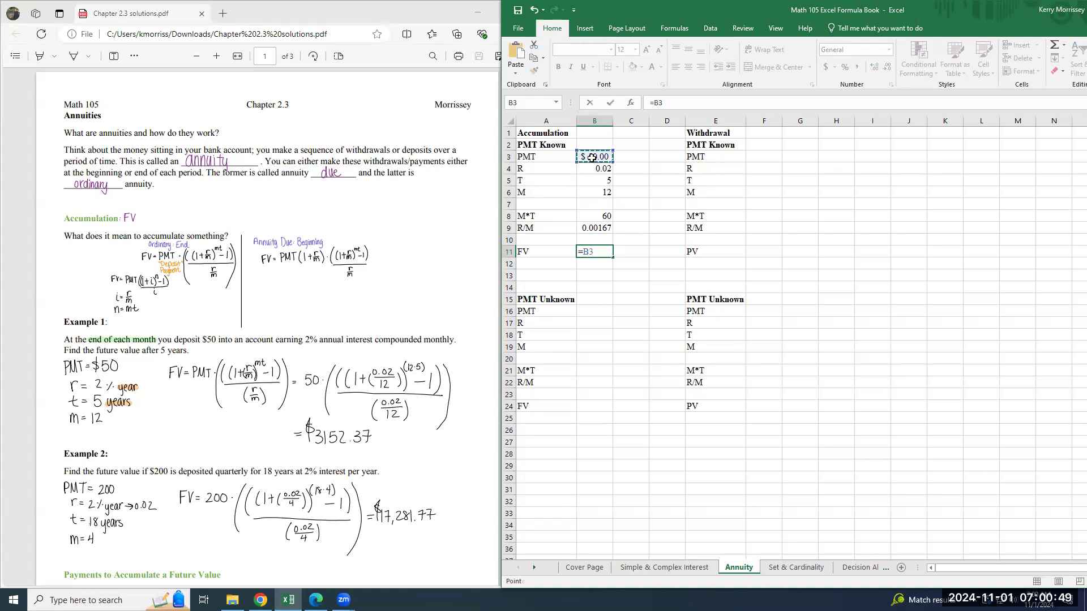
pyautogui.write('*')
pyautogui.write('1+')
pyautogui.click(595, 227)
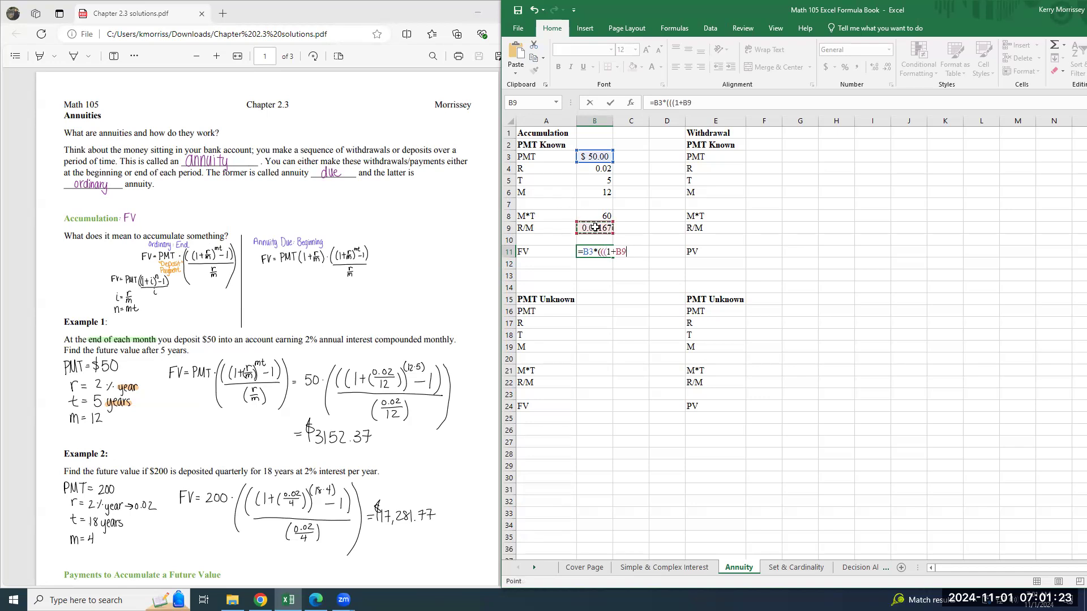
pyautogui.write(')^')
pyautogui.click(601, 215)
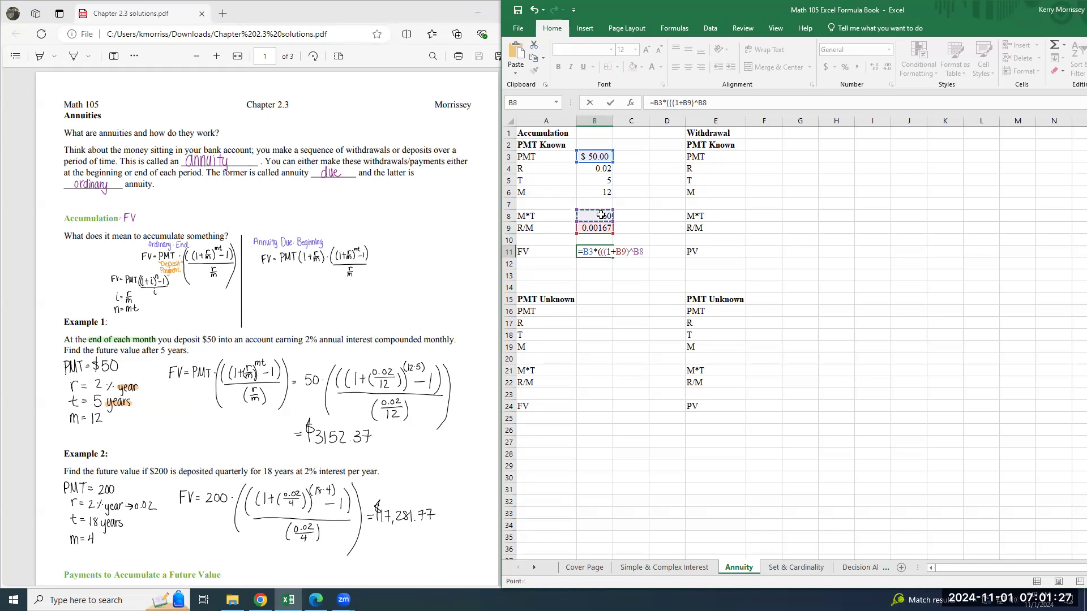
pyautogui.write(')-1)/')
pyautogui.click(591, 229)
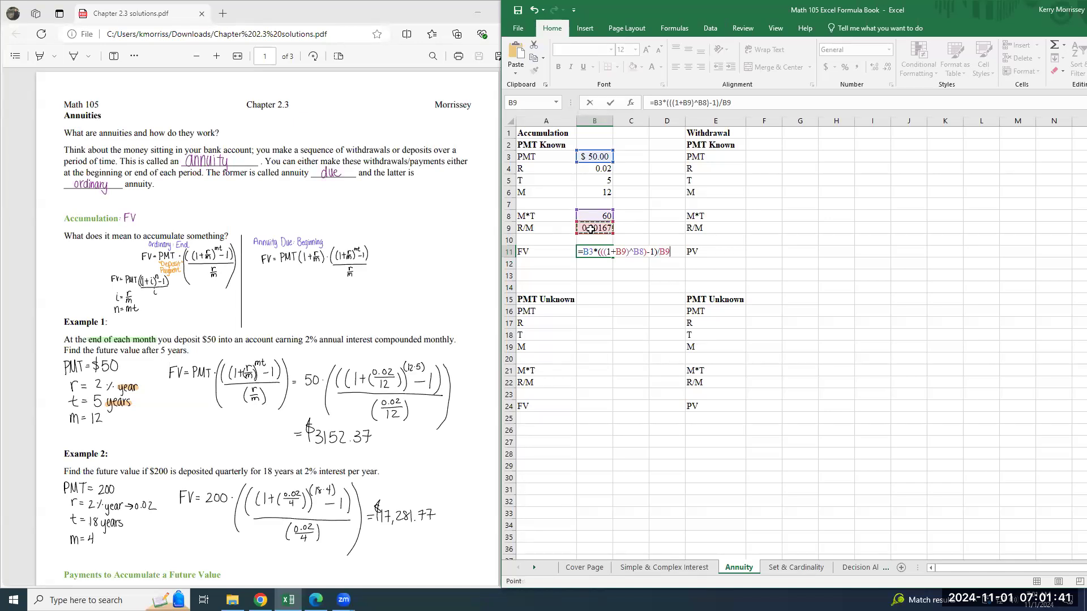
pyautogui.press('Return')
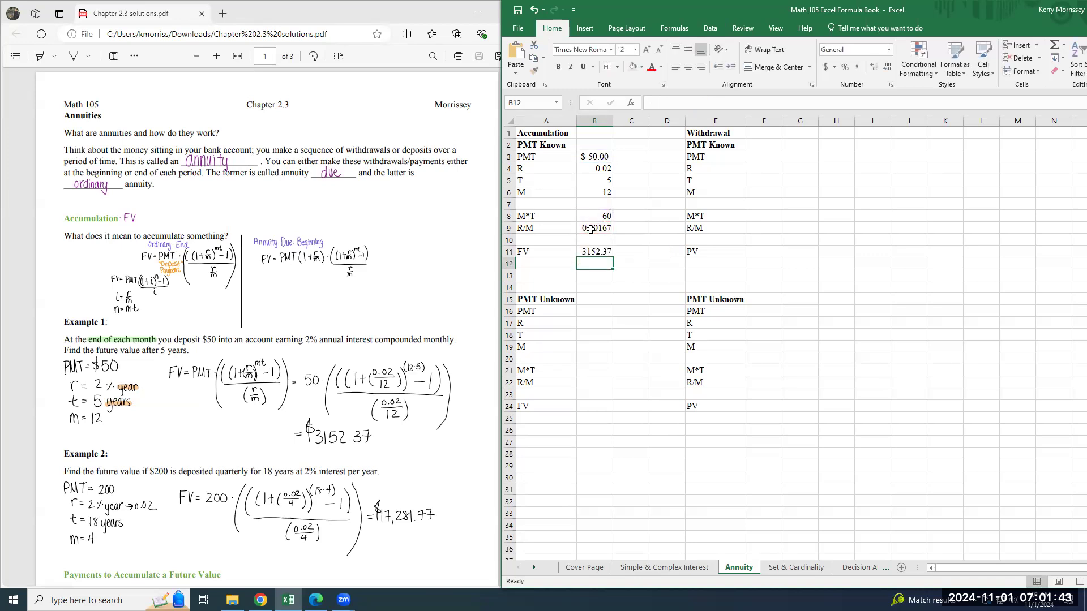
# Enclose the whole fraction of the FV formula in parentheses so B11 reads =B3*((((1+B9)^B8)-1)/B9).
pyautogui.press('Up')
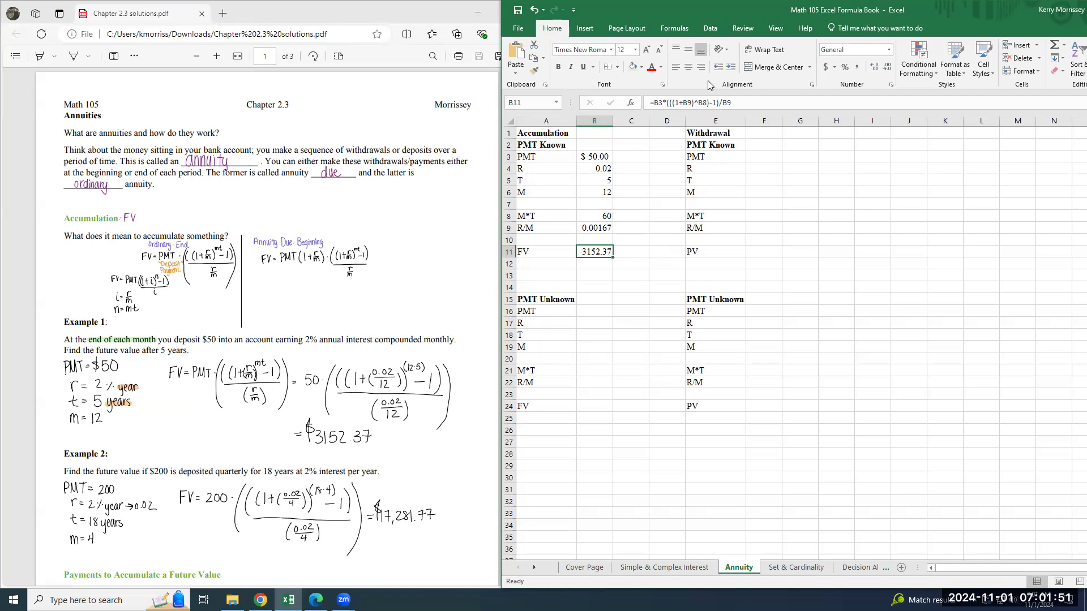
pyautogui.click(672, 102)
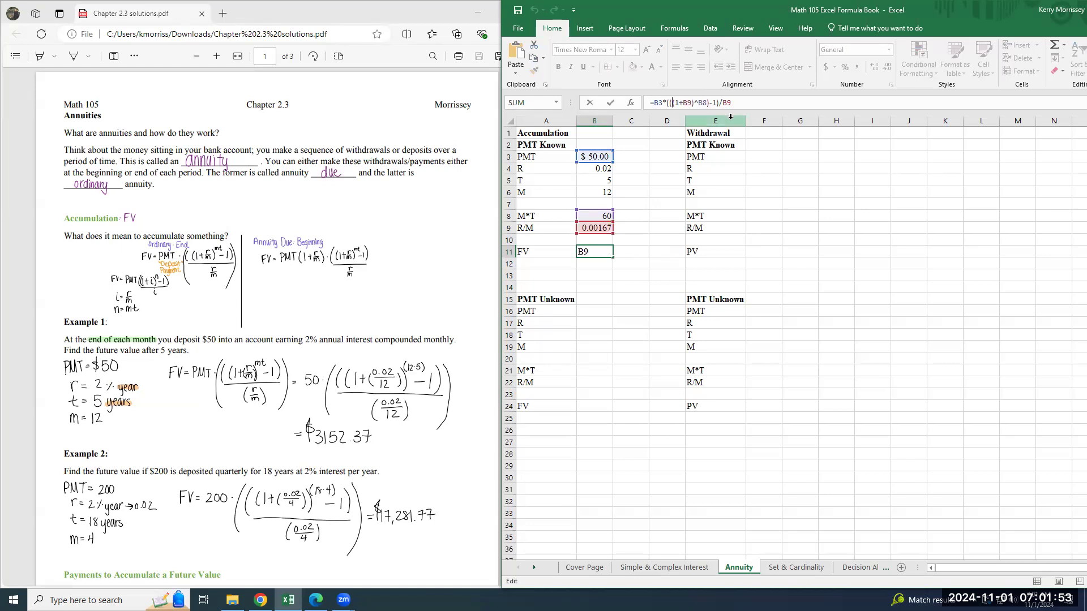
pyautogui.click(670, 103)
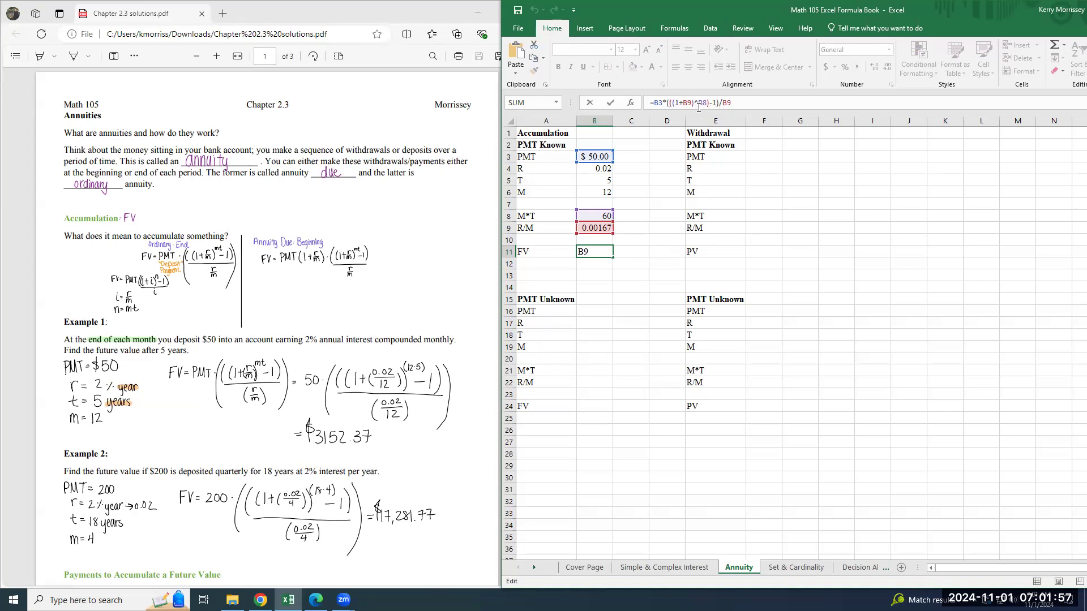
pyautogui.write('(1+B9)')
pyautogui.hotkey('ctrl', 'Return')
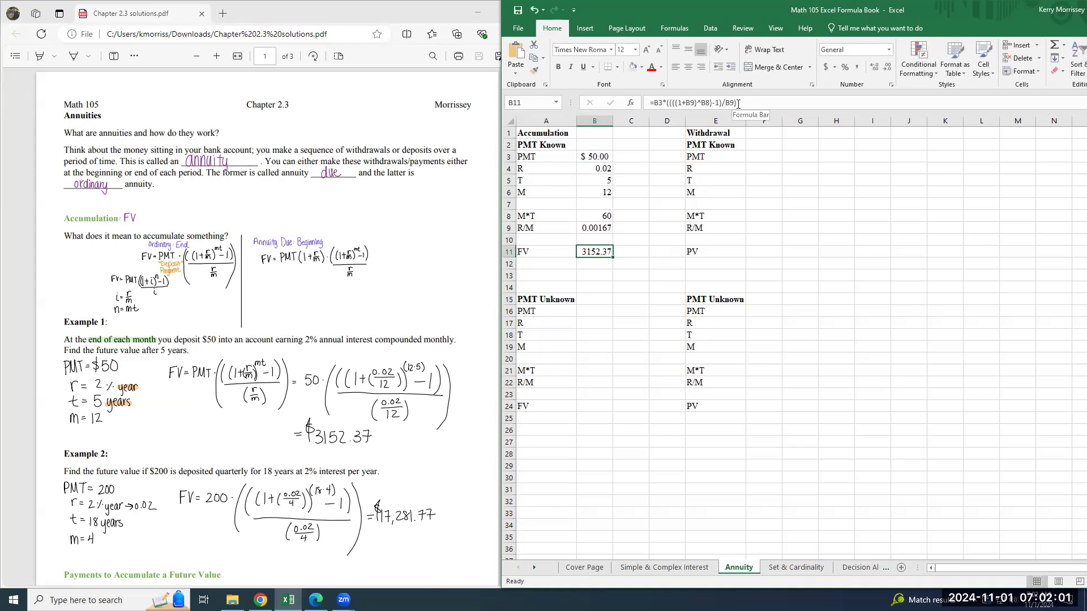
# Format the FV cell B11 as Accounting with a light green fill, and show R/M in B9 to four decimal places.
pyautogui.click(890, 50)
pyautogui.click(868, 139)
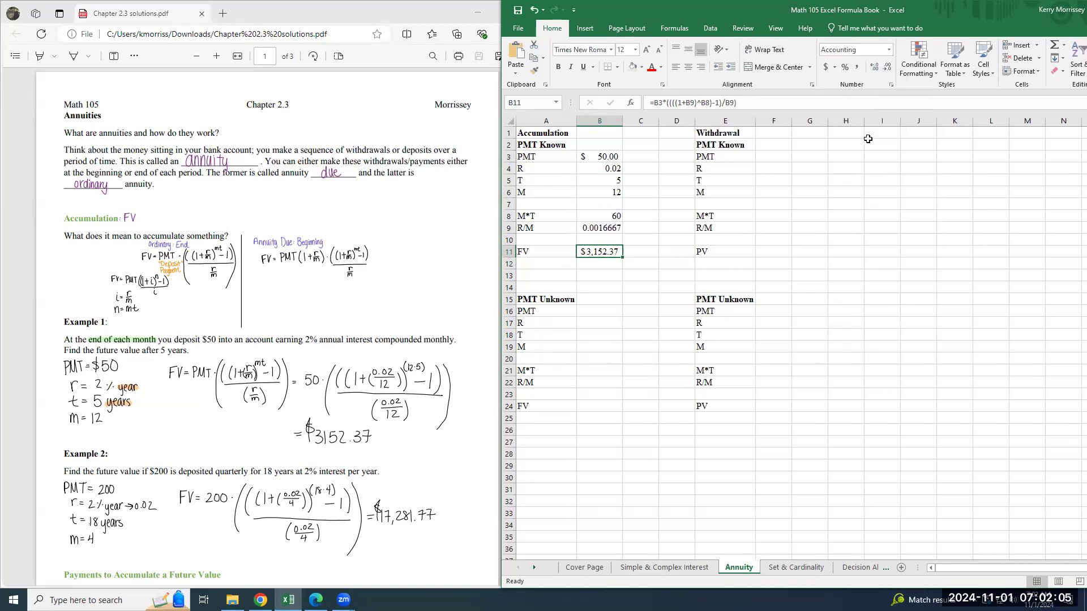
pyautogui.click(605, 233)
pyautogui.click(889, 67)
pyautogui.click(889, 67)
pyautogui.click(889, 66)
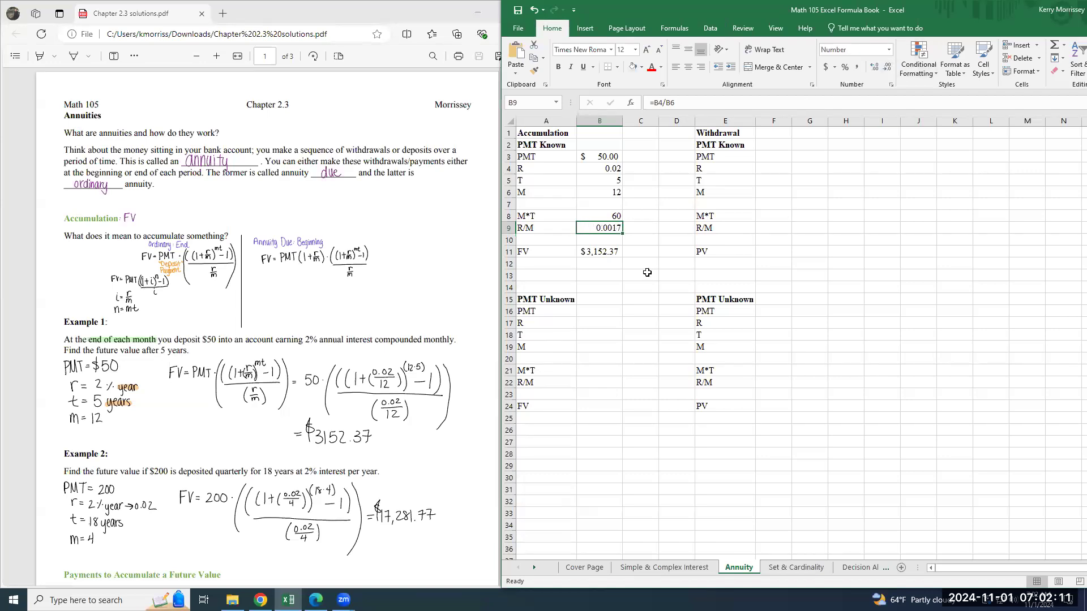
pyautogui.click(606, 251)
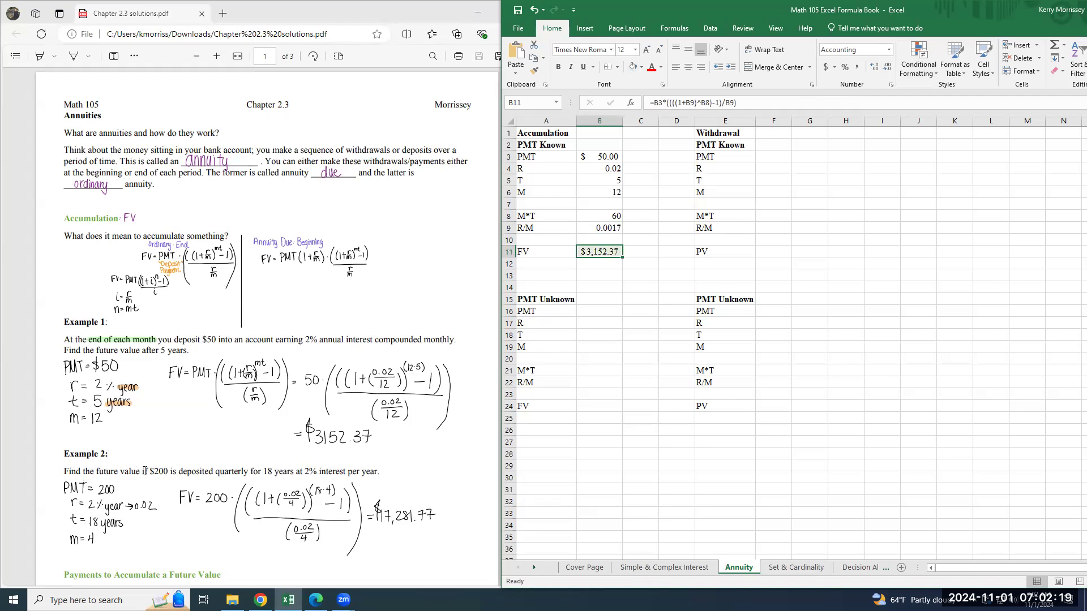
# Replace the Accumulation PMT Known inputs with the Example 2 values: PMT 200, M 4 and T 18.
pyautogui.click(608, 158)
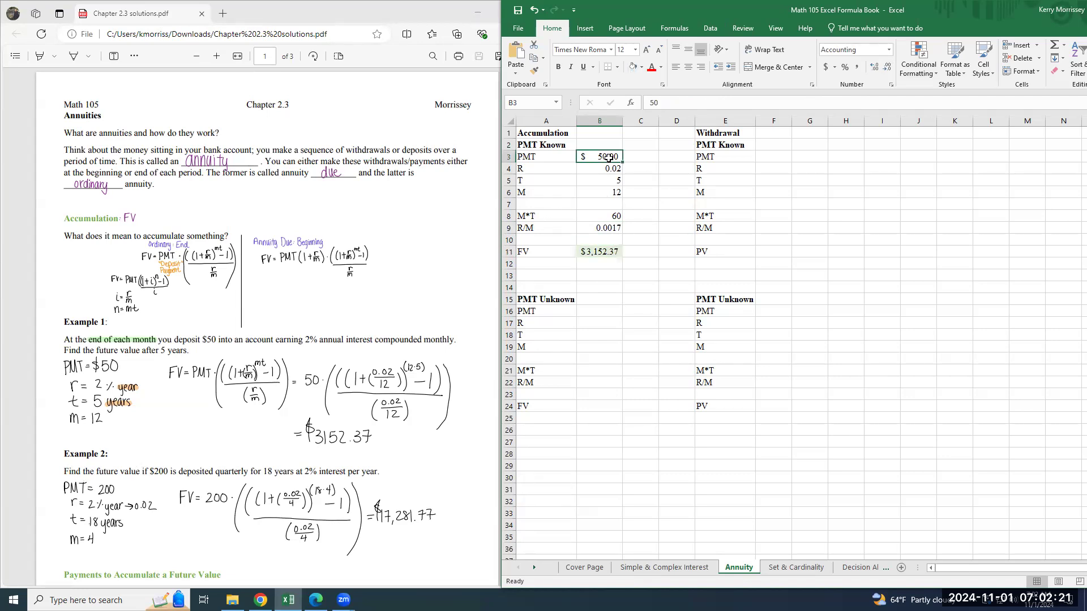
pyautogui.write('2000')
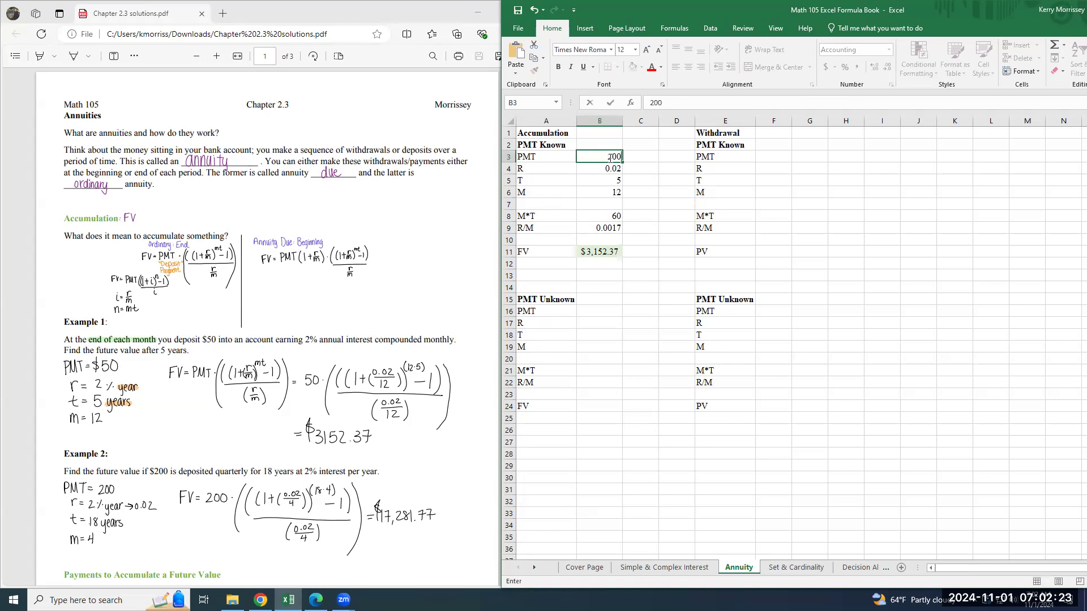
pyautogui.press('Return')
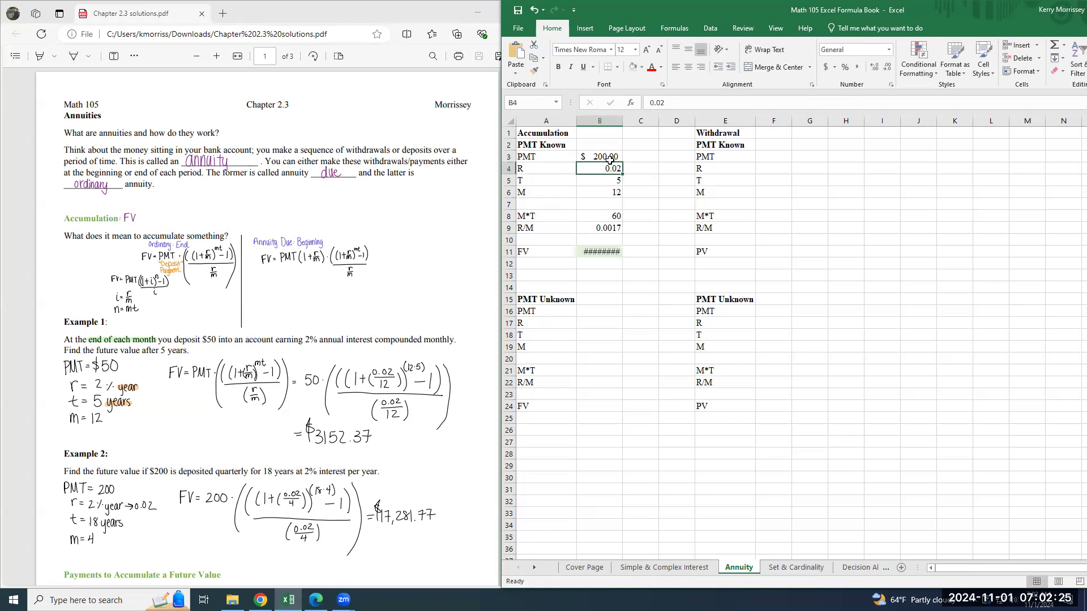
pyautogui.click(603, 189)
pyautogui.write('4')
pyautogui.press('Return')
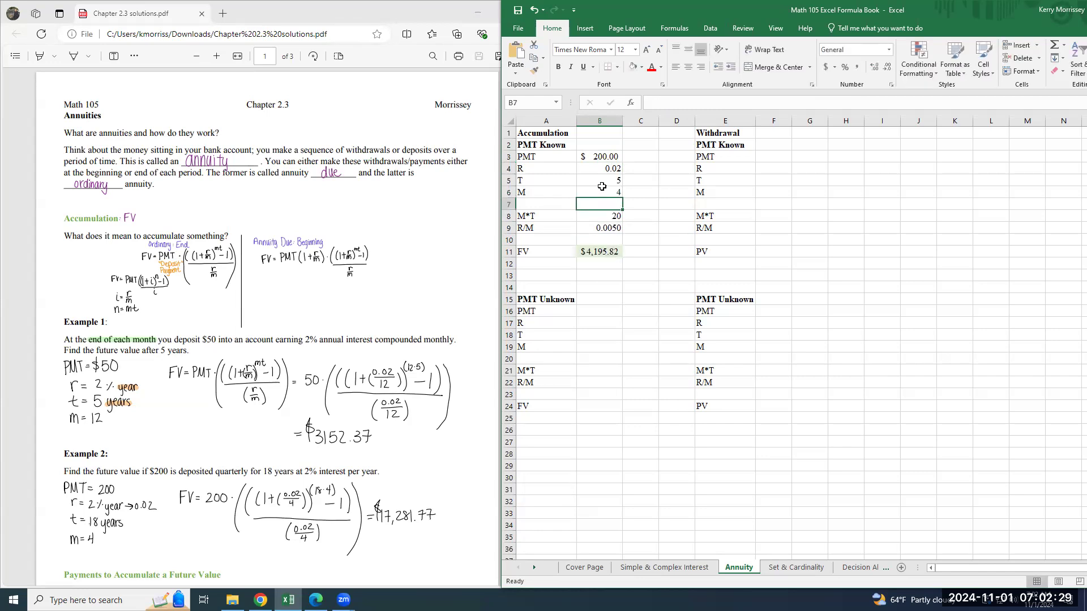
pyautogui.click(600, 179)
pyautogui.write('18')
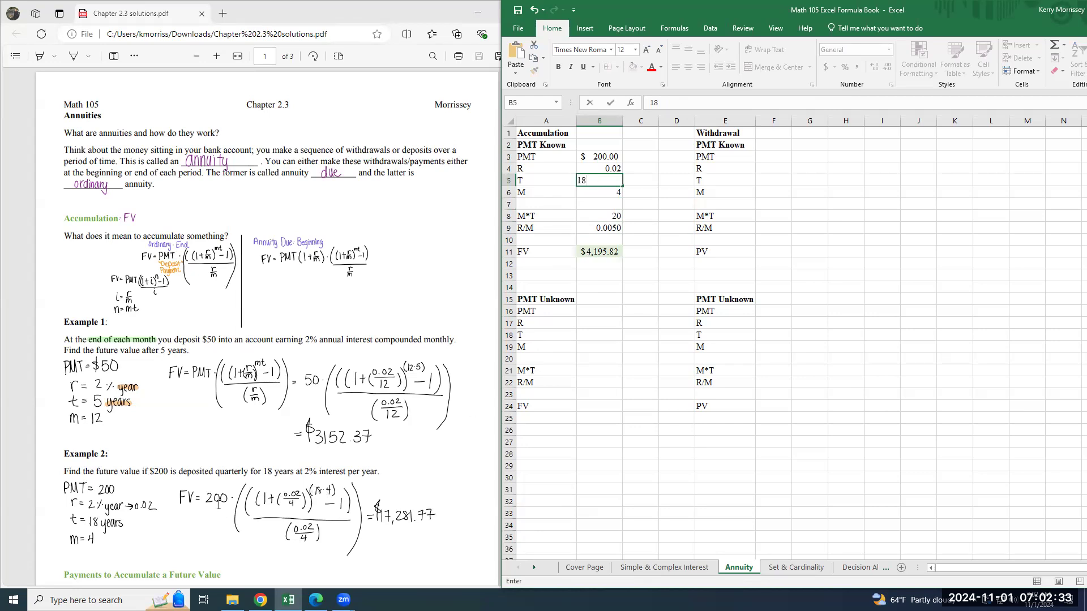
pyautogui.press('Up')
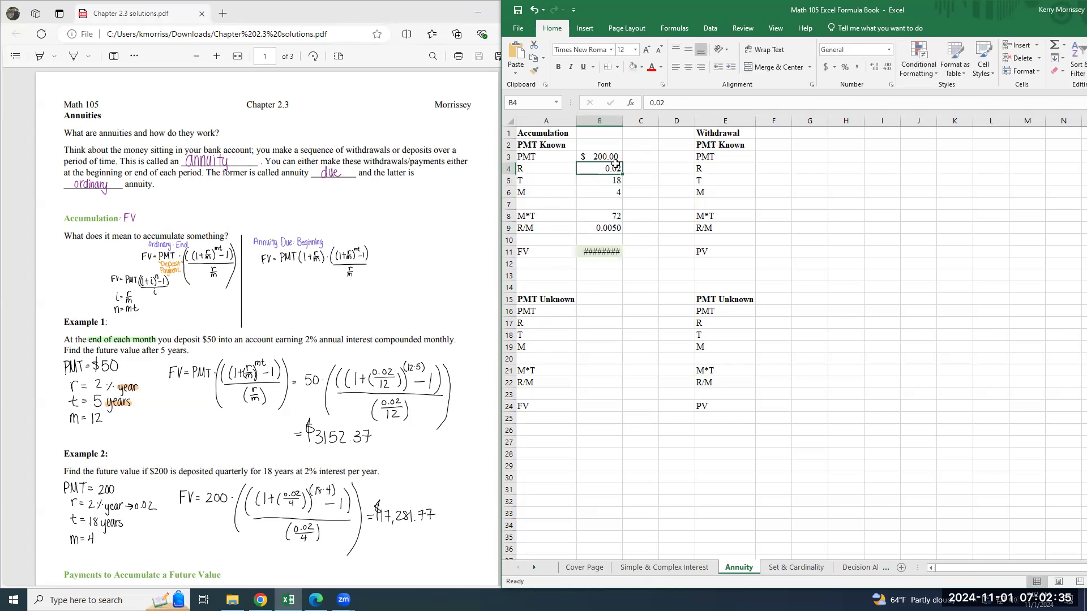
# Widen column B slightly so that the FV amount in B11 fits the cell.
pyautogui.click(617, 251)
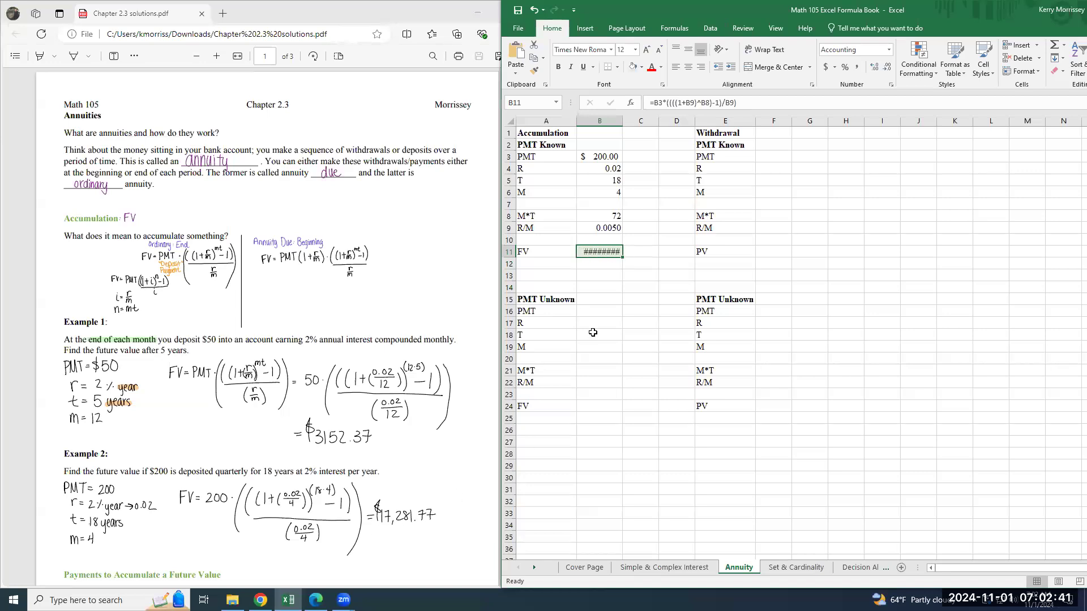
pyautogui.moveTo(623, 122); pyautogui.dragTo(631, 123)
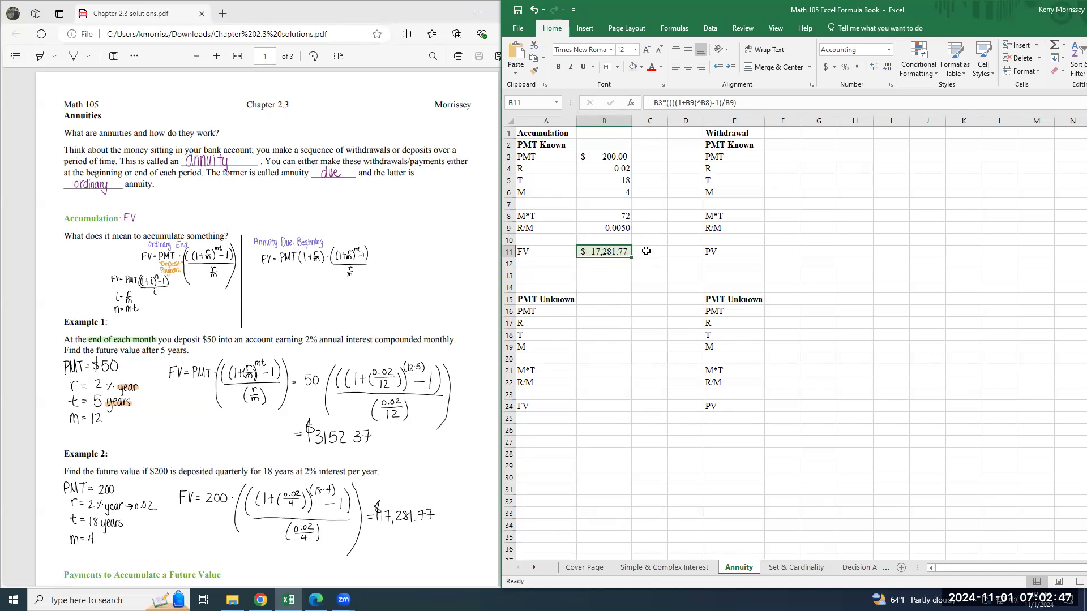
# Enter the Example 3 future value 20000 in the Accumulation PMT Unknown FV cell B24 and format it as Accounting.
pyautogui.scroll(-3, 320, 517)
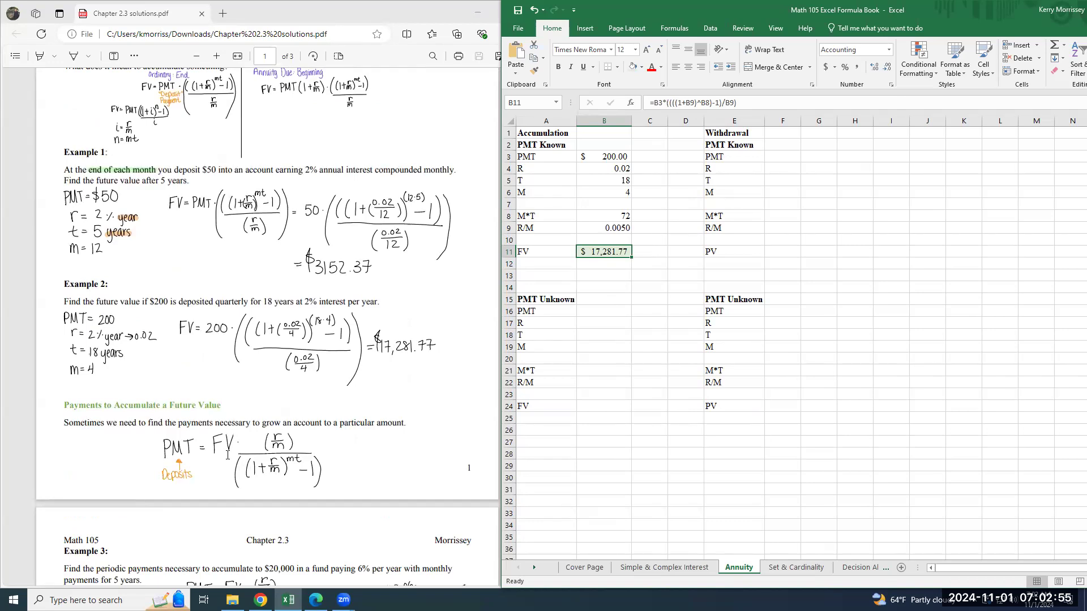
pyautogui.scroll(-2, 229, 453)
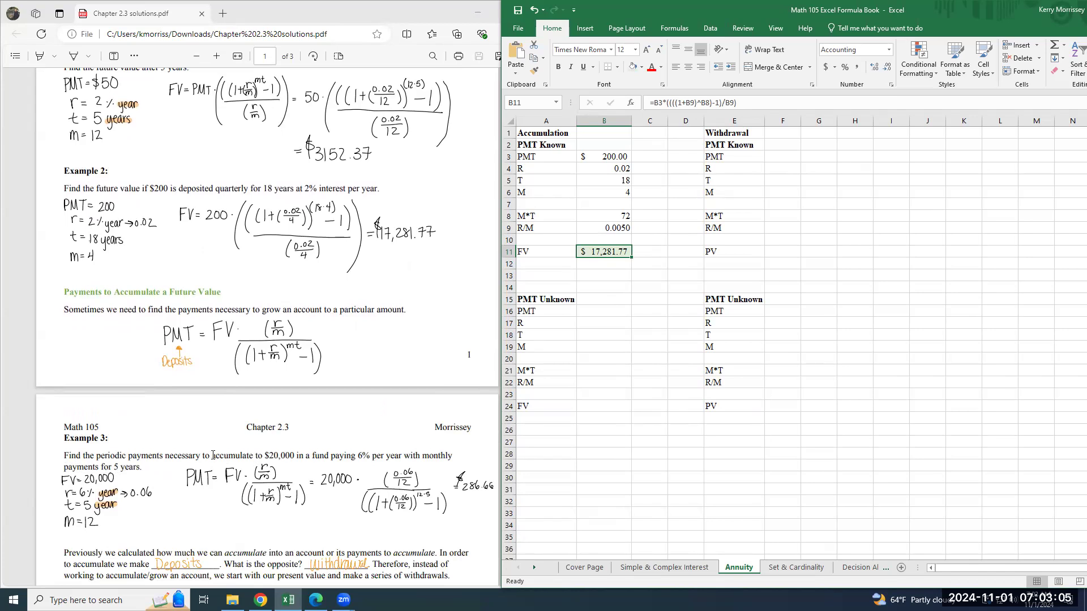
pyautogui.click(610, 407)
pyautogui.write('200000')
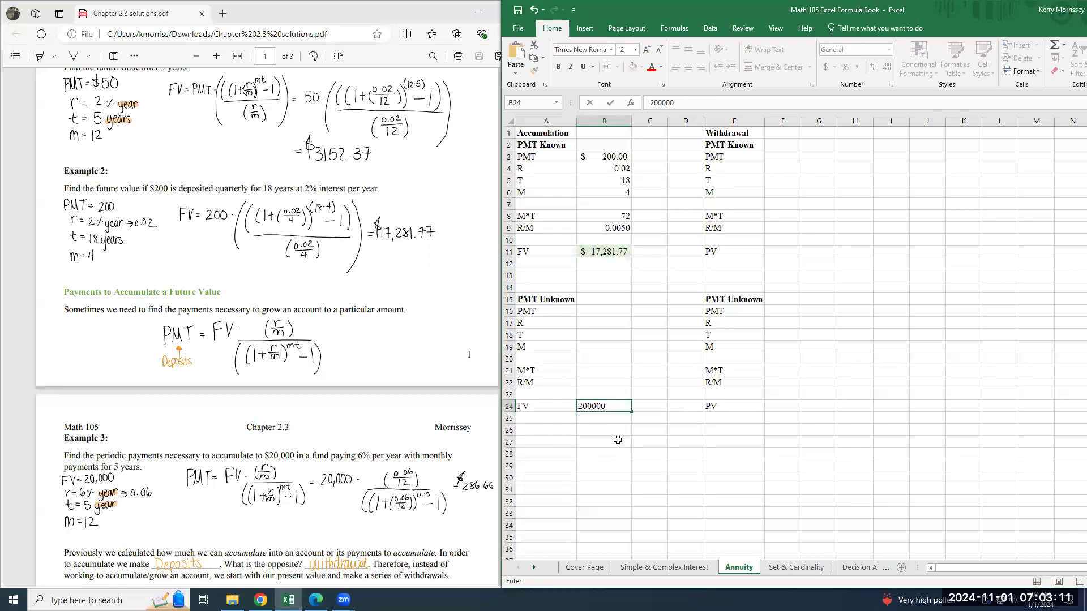
pyautogui.click(592, 406)
pyautogui.press('Return')
pyautogui.press('Up')
pyautogui.click(888, 51)
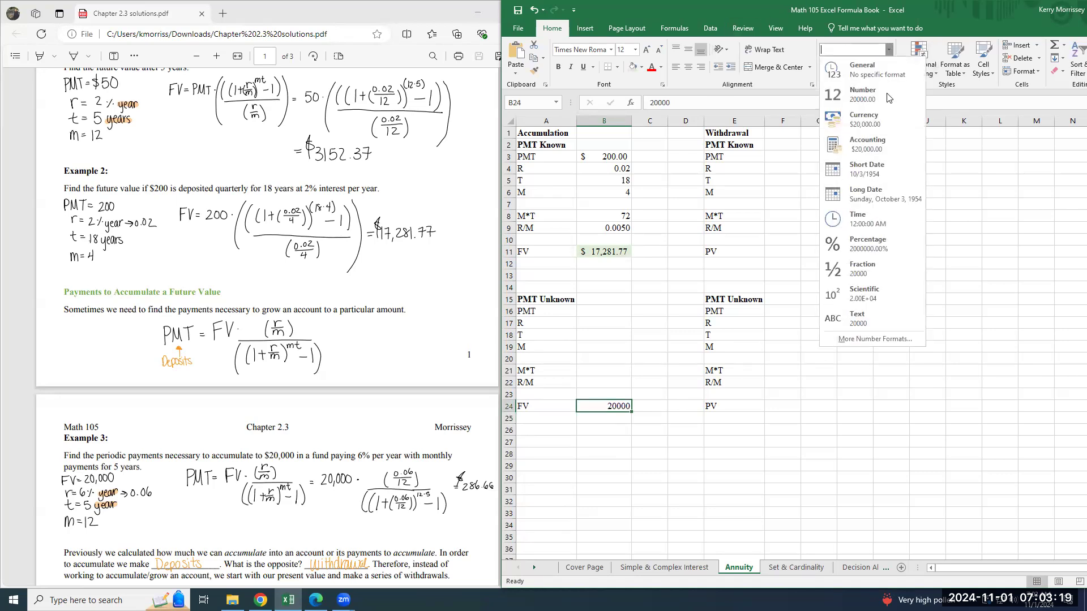
pyautogui.click(887, 140)
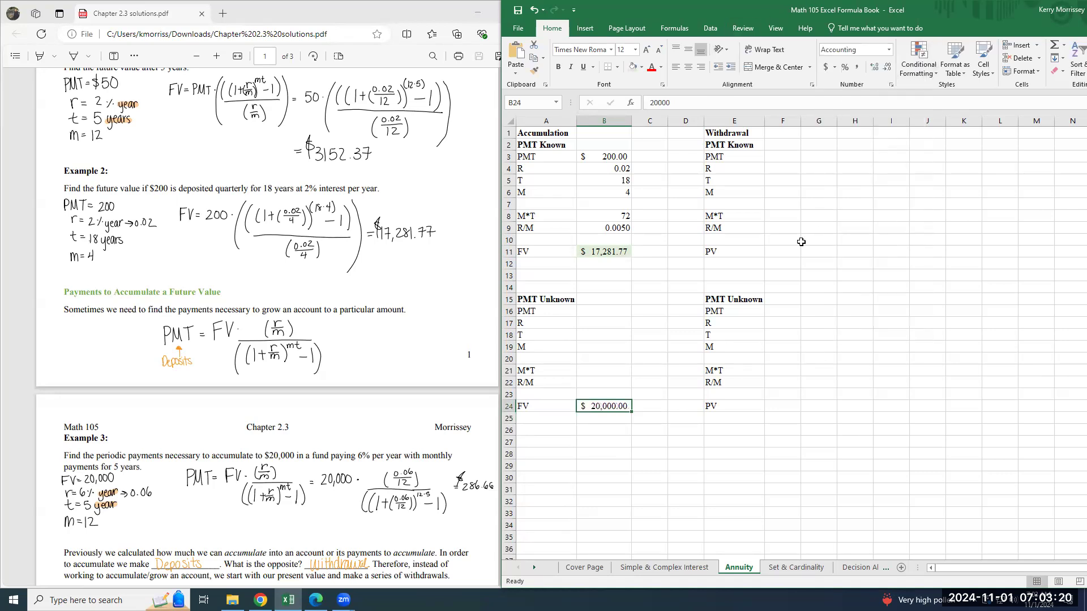
# Fill the Accumulation PMT Unknown result cell B16 light green and enter the Example 3 values R 0.06, T 5 and M 12 below it.
pyautogui.click(599, 311)
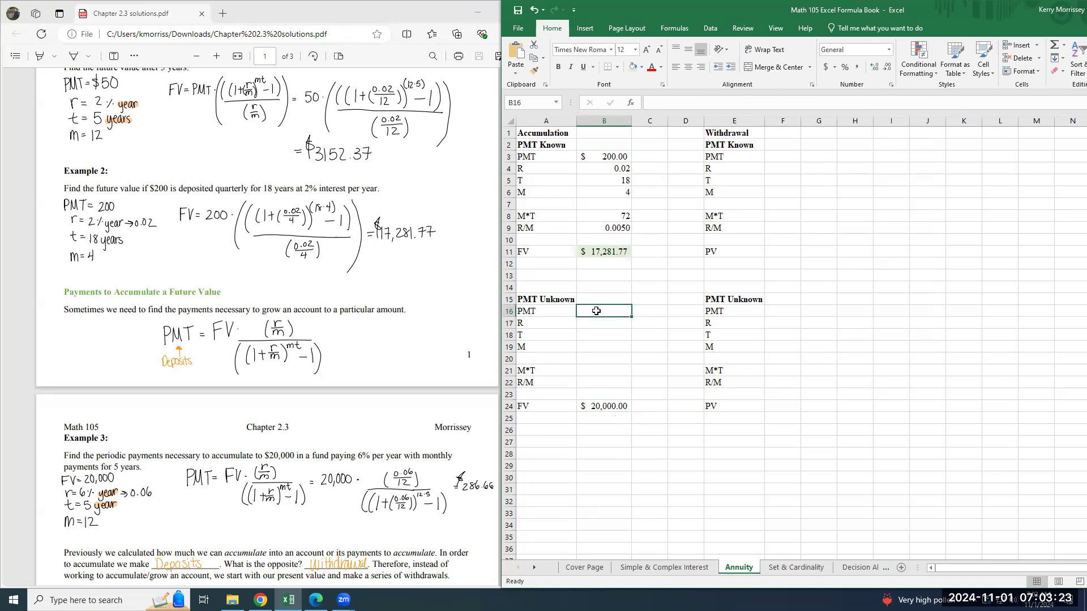
pyautogui.click(633, 67)
pyautogui.click(595, 320)
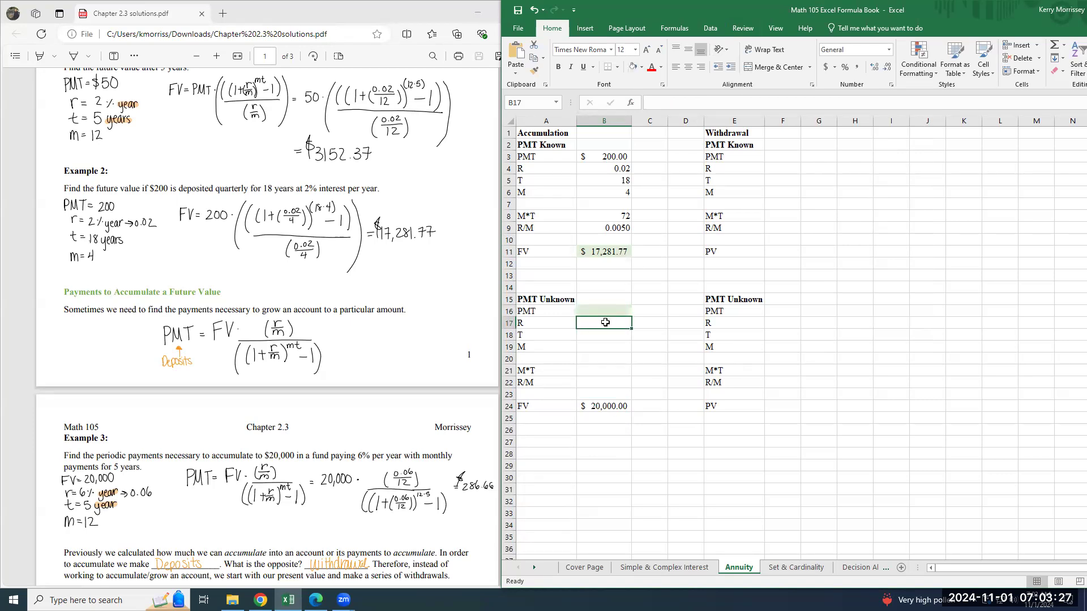
pyautogui.write('0.6')
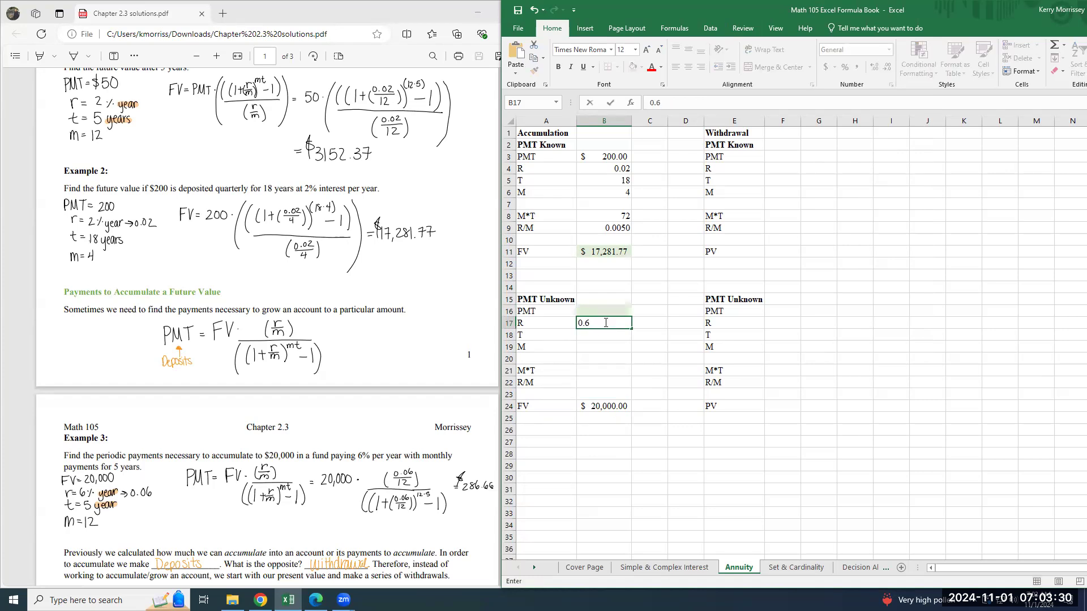
pyautogui.press('BackSpace')
pyautogui.write('06')
pyautogui.press('Return')
pyautogui.press('Down')
pyautogui.write('12')
pyautogui.hotkey('ctrl', 'Return')
pyautogui.press('Up')
pyautogui.write('5')
pyautogui.press('Up')
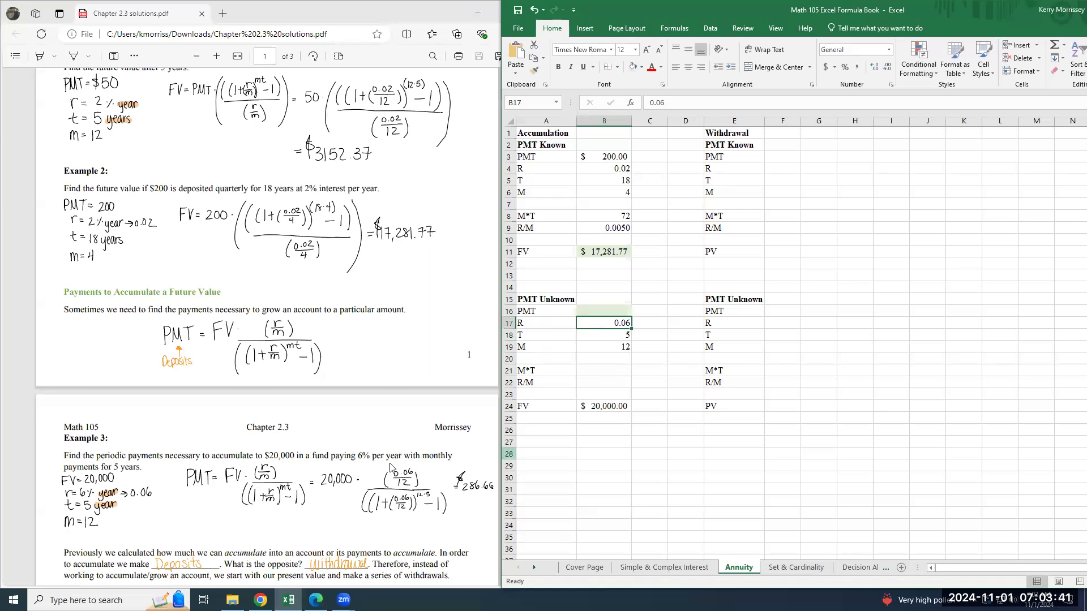
# Calculate M*T in B21 with =B19*B18 and R/M in B22 with =B17/B19.
pyautogui.click(626, 371)
pyautogui.write('=')
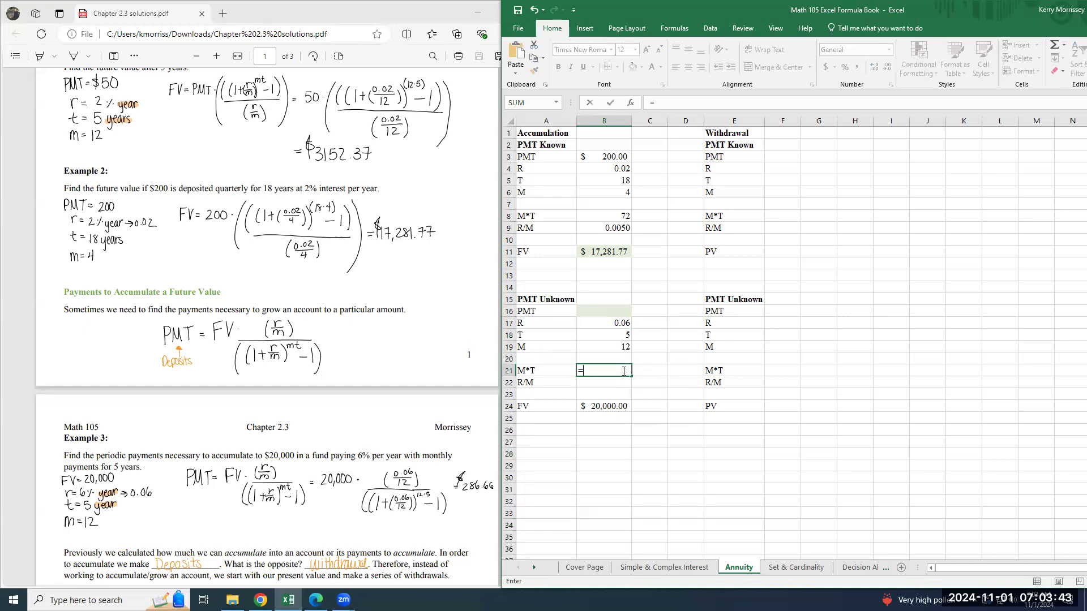
pyautogui.click(613, 347)
pyautogui.write('*')
pyautogui.click(621, 333)
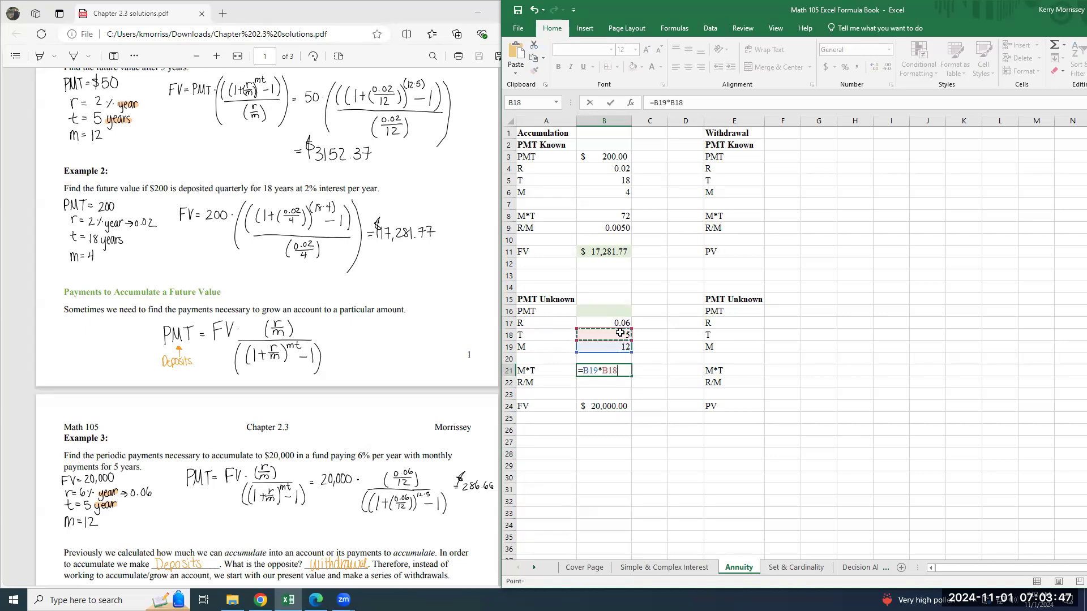
pyautogui.press('Return')
pyautogui.write('=')
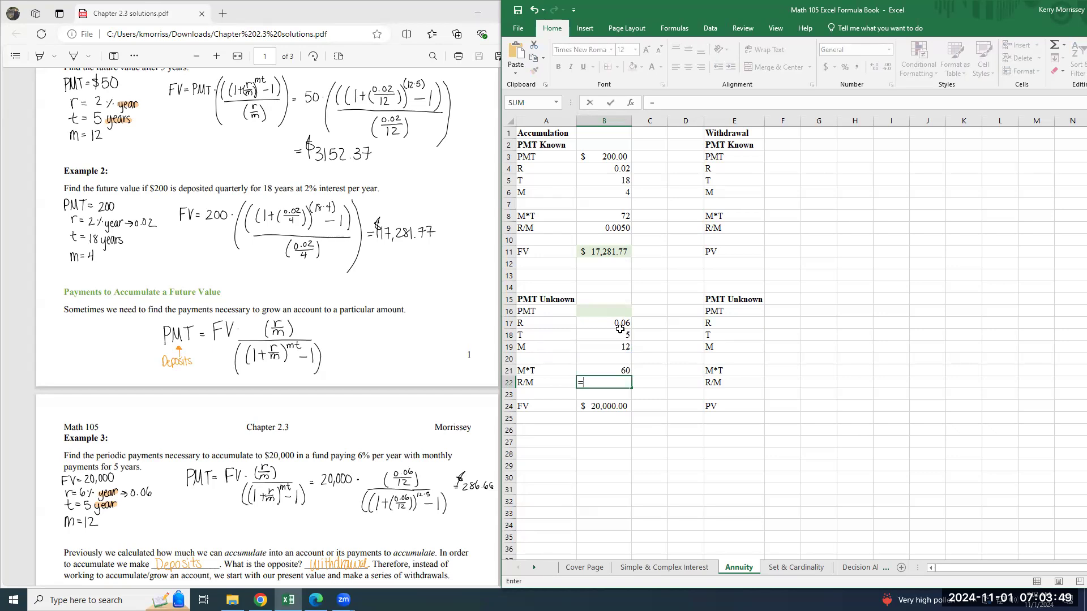
pyautogui.click(620, 327)
pyautogui.write('/')
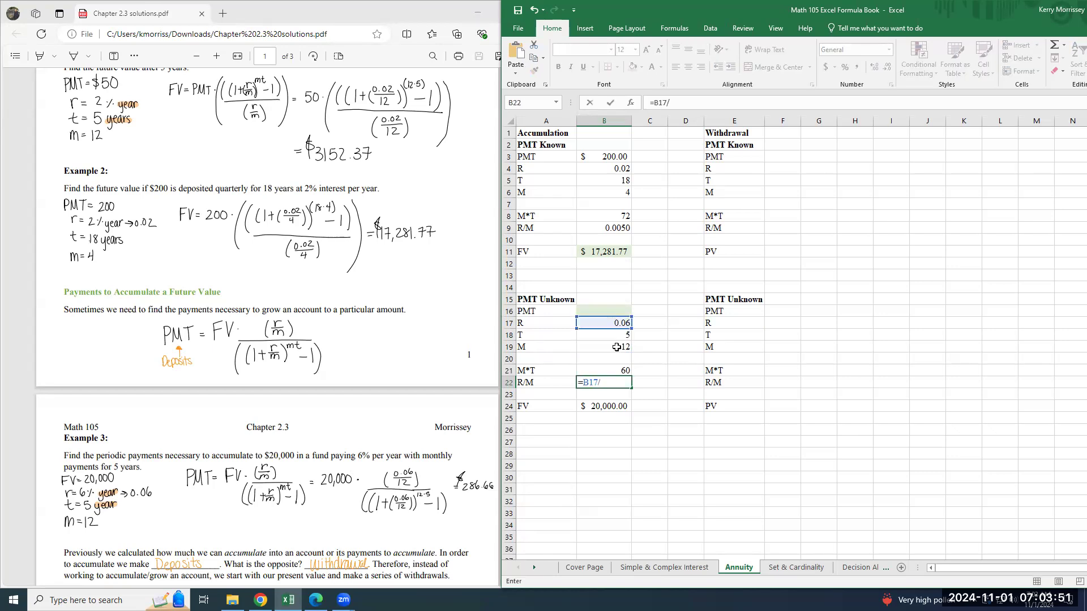
pyautogui.click(616, 347)
pyautogui.press('Return')
pyautogui.click(605, 313)
pyautogui.write('=')
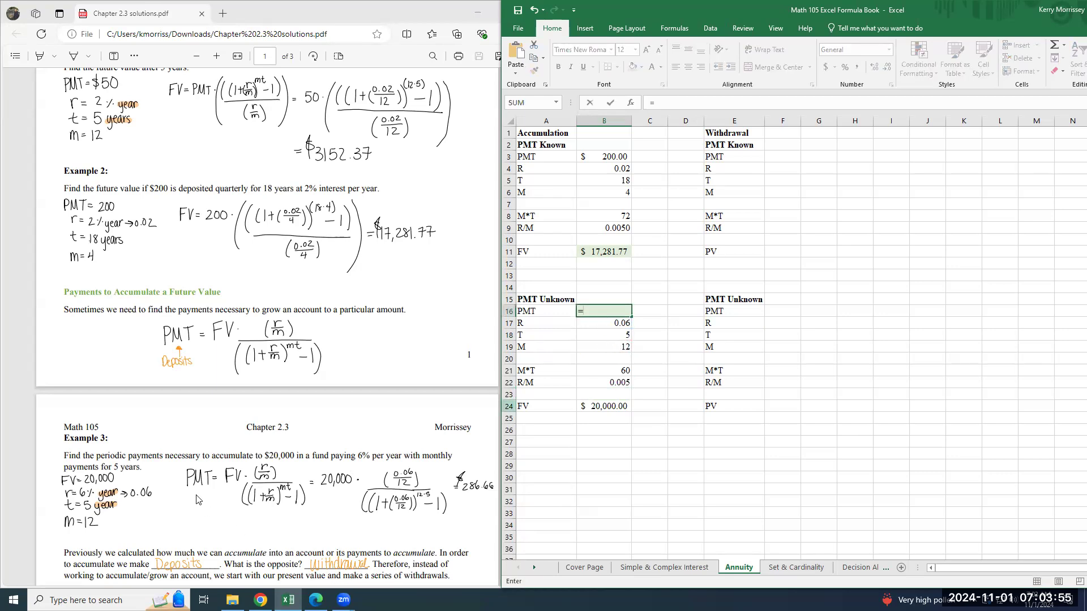
pyautogui.click(613, 406)
pyautogui.write('*(((')
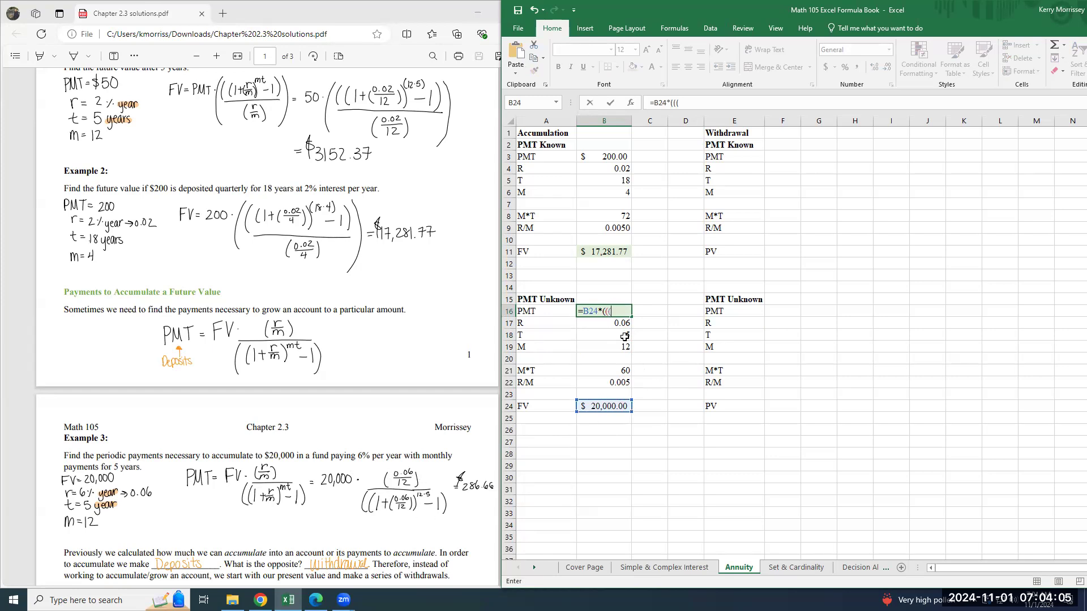
pyautogui.click(618, 383)
pyautogui.write('/(')
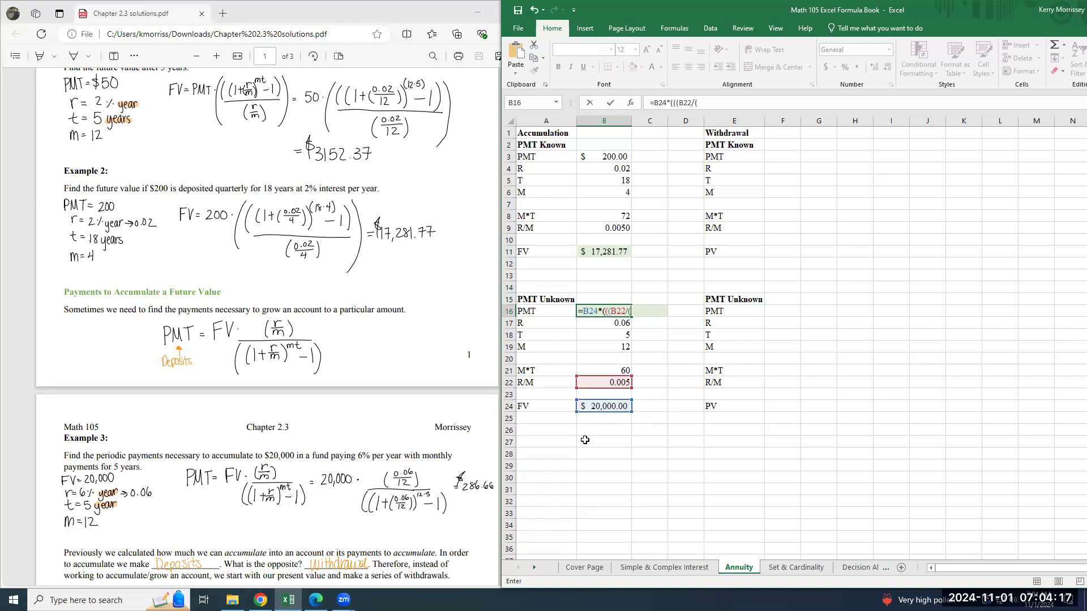
pyautogui.moveTo(702, 106); pyautogui.dragTo(674, 106)
pyautogui.click(705, 106)
pyautogui.press('BackSpace')
pyautogui.press('BackSpace')
pyautogui.write('(1+')
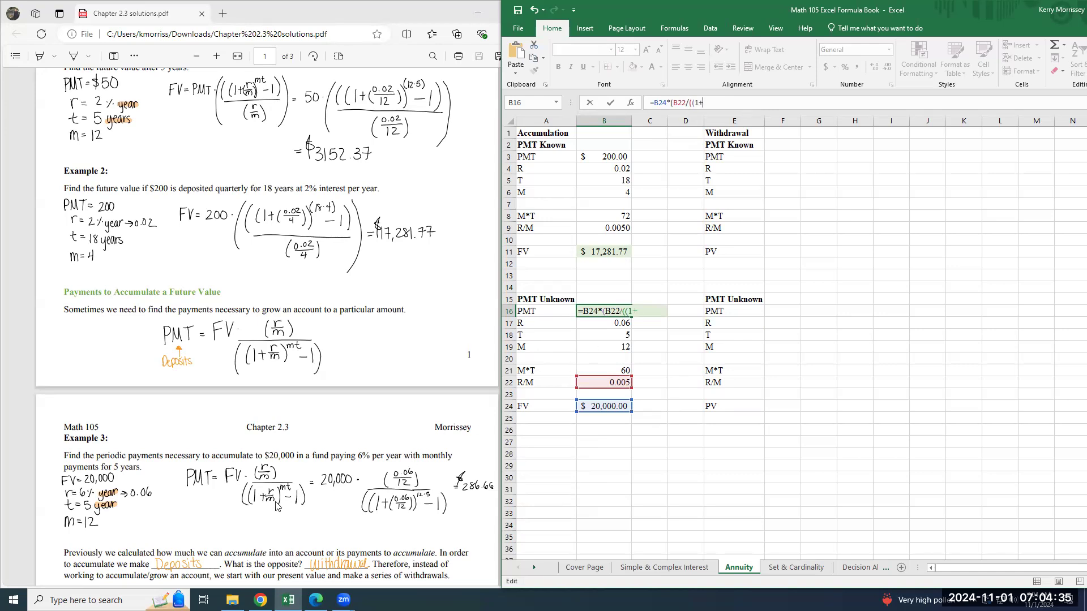
pyautogui.click(615, 382)
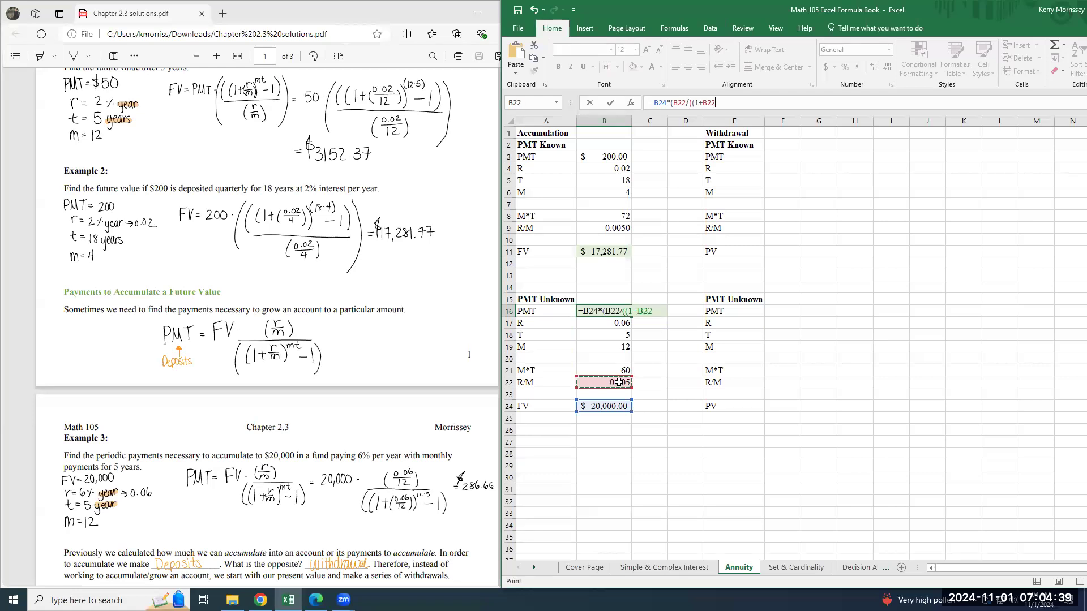
pyautogui.write(')^')
pyautogui.click(609, 370)
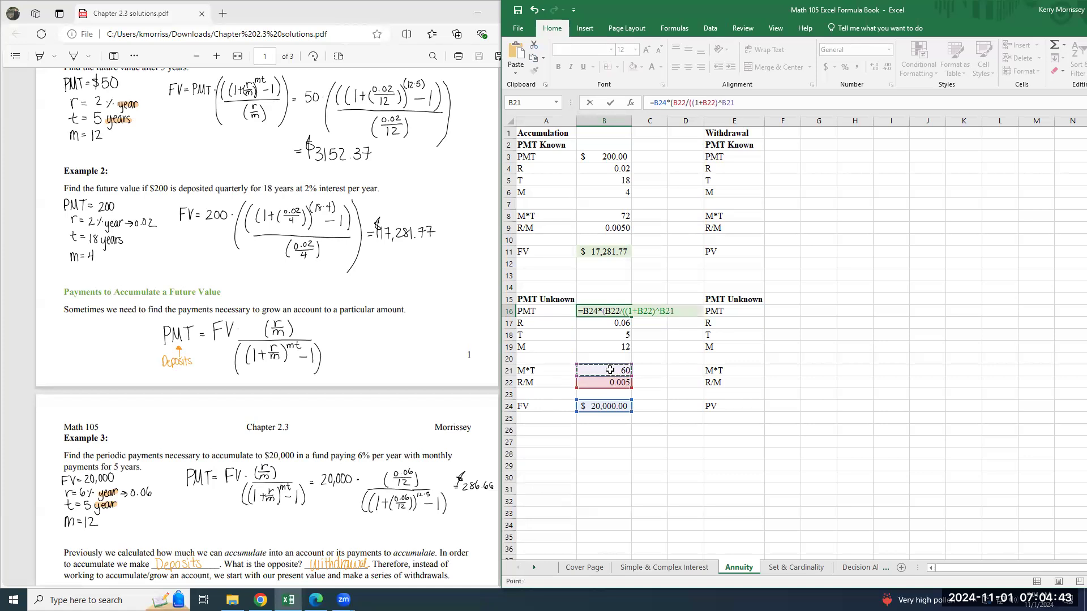
pyautogui.write(')')
pyautogui.click(691, 103)
pyautogui.write('(')
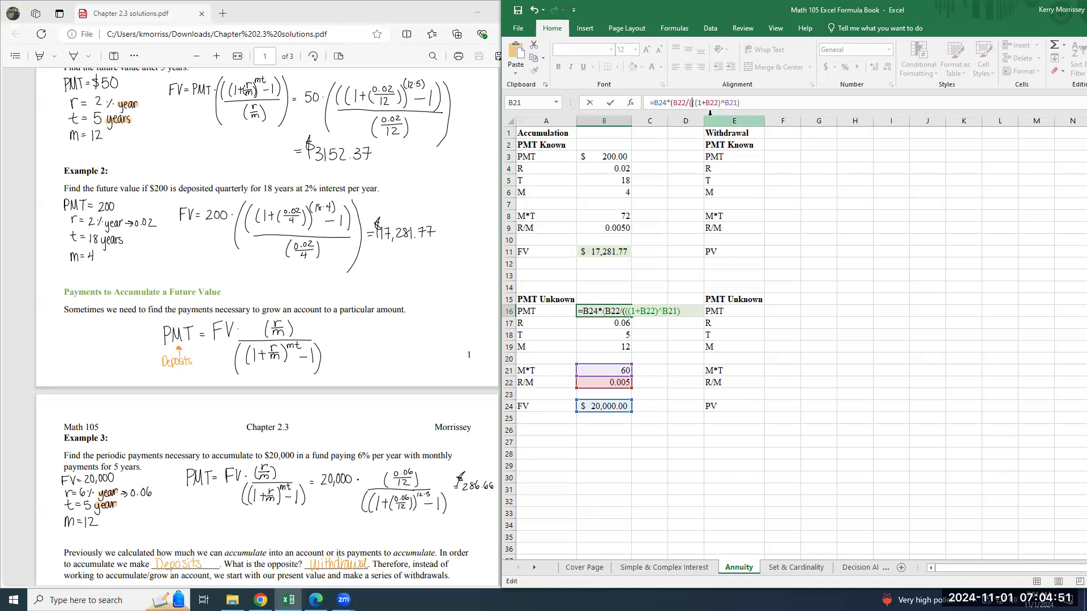
pyautogui.write('-1')
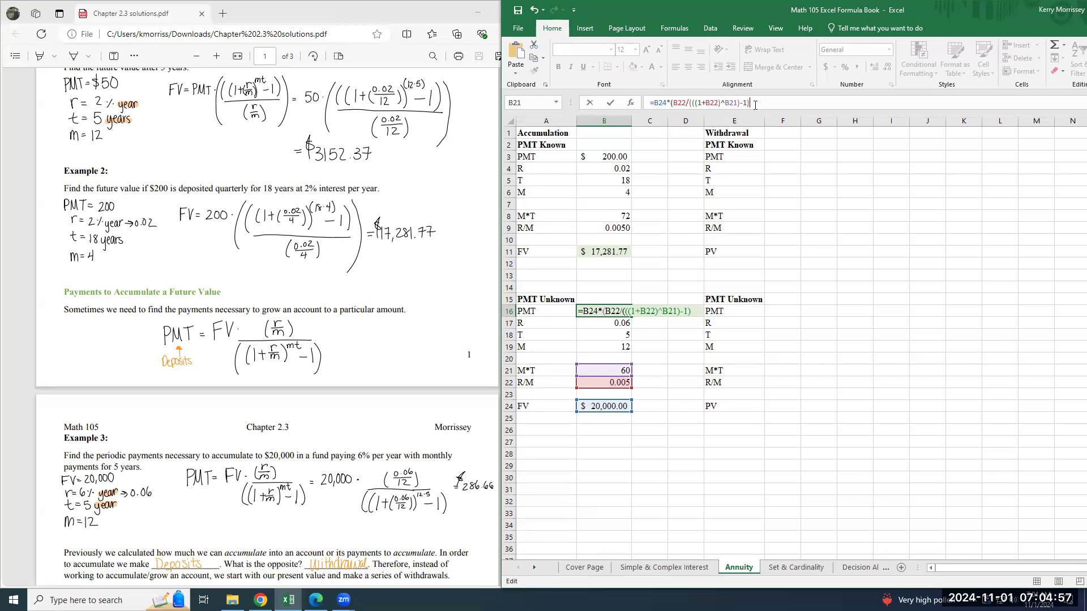
pyautogui.moveTo(750, 103); pyautogui.dragTo(649, 103)
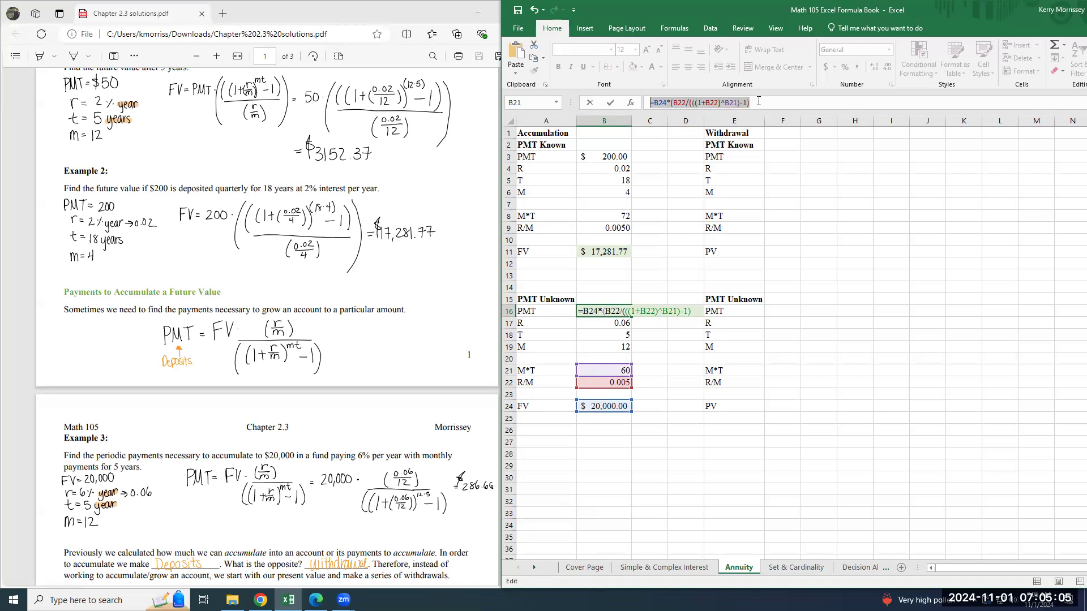
pyautogui.press('BackSpace')
# Enter the payment formula =B24*(B22/(((1+B22)^B21)-1)) in B16 and format the cell as Accounting.
pyautogui.write('=')
pyautogui.click(599, 405)
pyautogui.write('*')
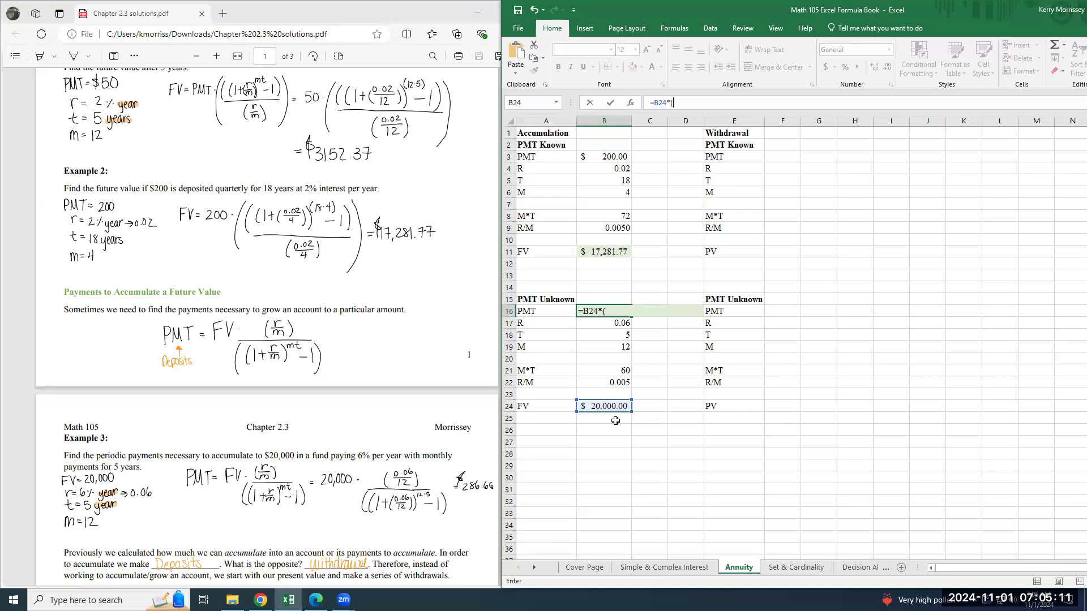
pyautogui.click(619, 386)
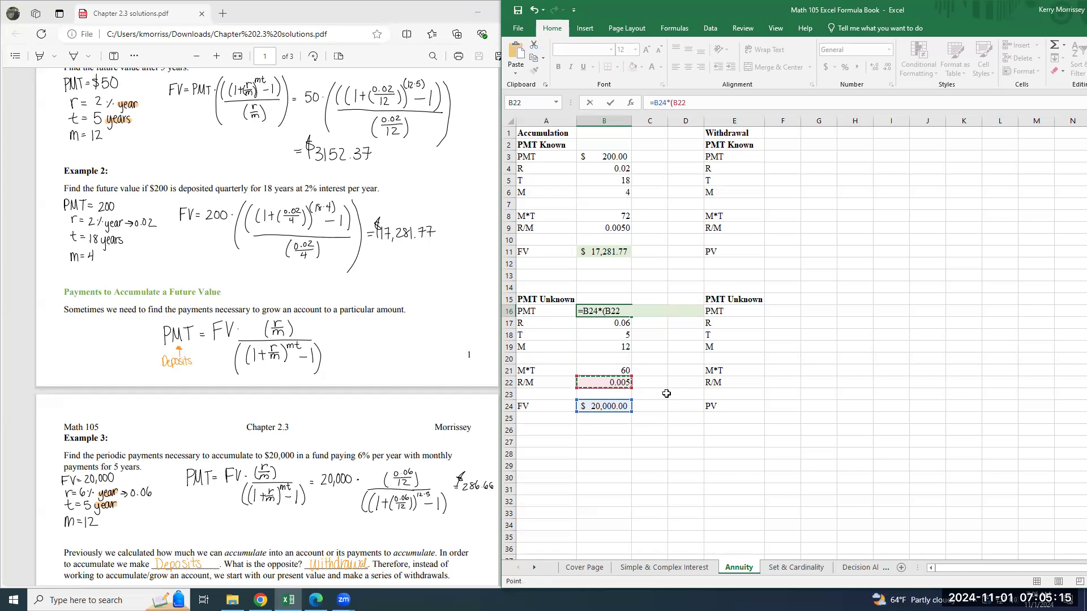
pyautogui.write('/(')
pyautogui.write('+')
pyautogui.click(614, 387)
pyautogui.write(')^')
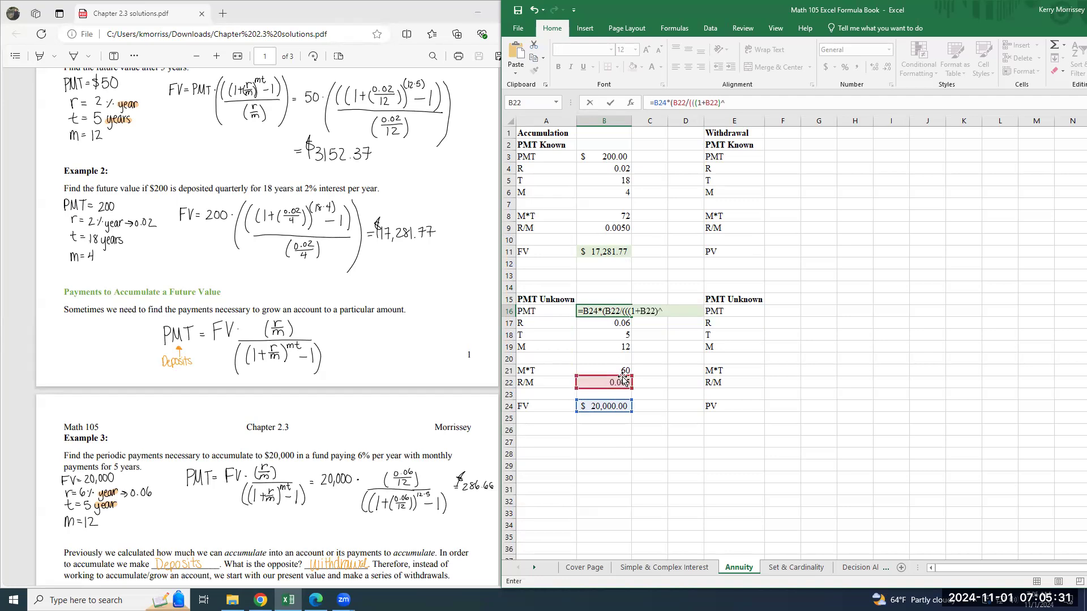
pyautogui.click(610, 372)
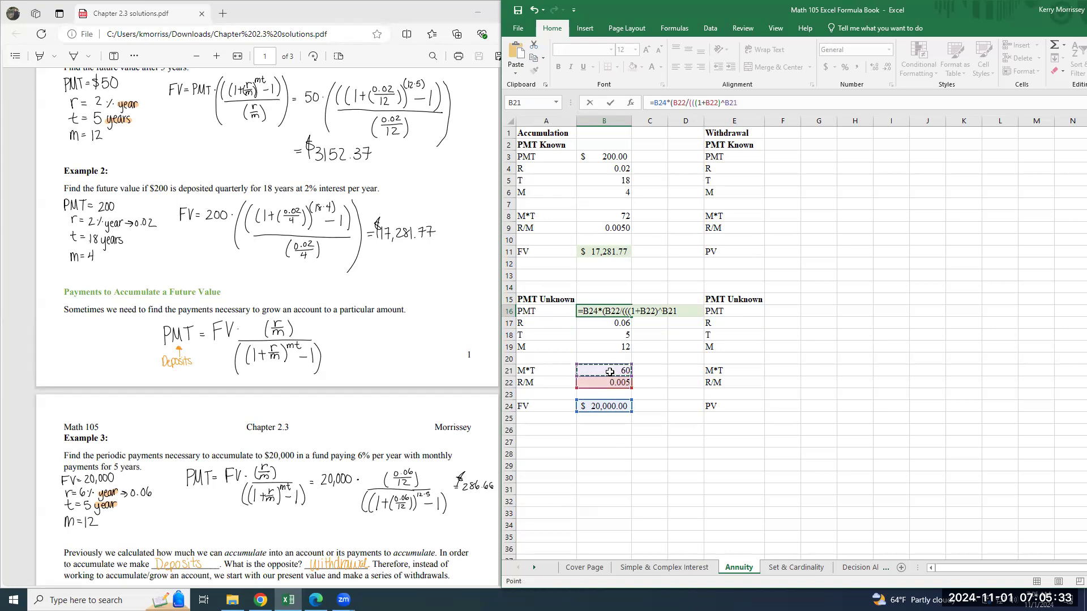
pyautogui.write(')-1')
pyautogui.press('Return')
pyautogui.press('Up')
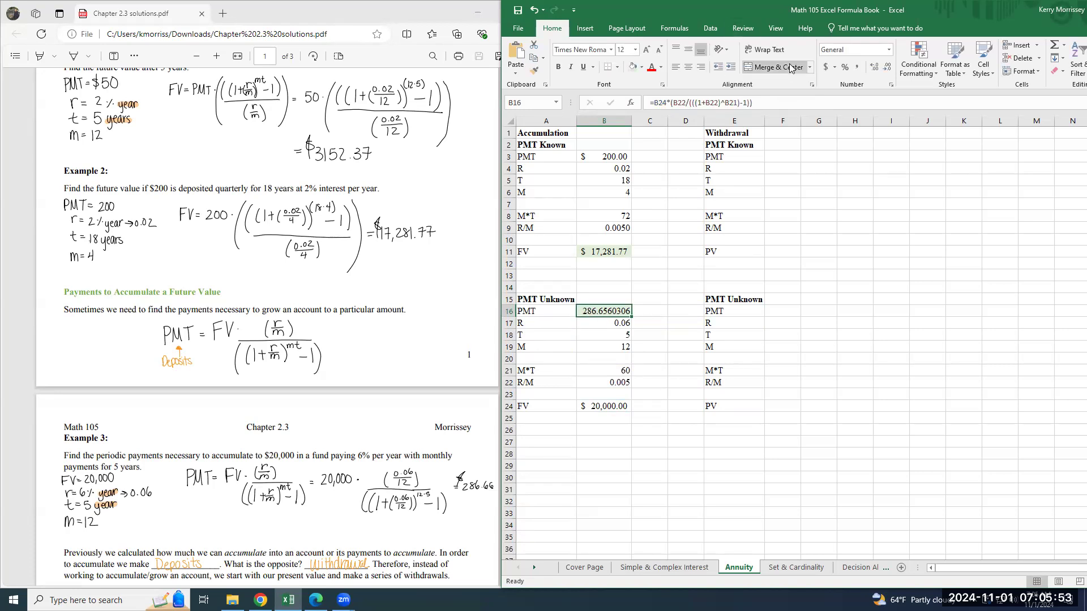
pyautogui.click(890, 51)
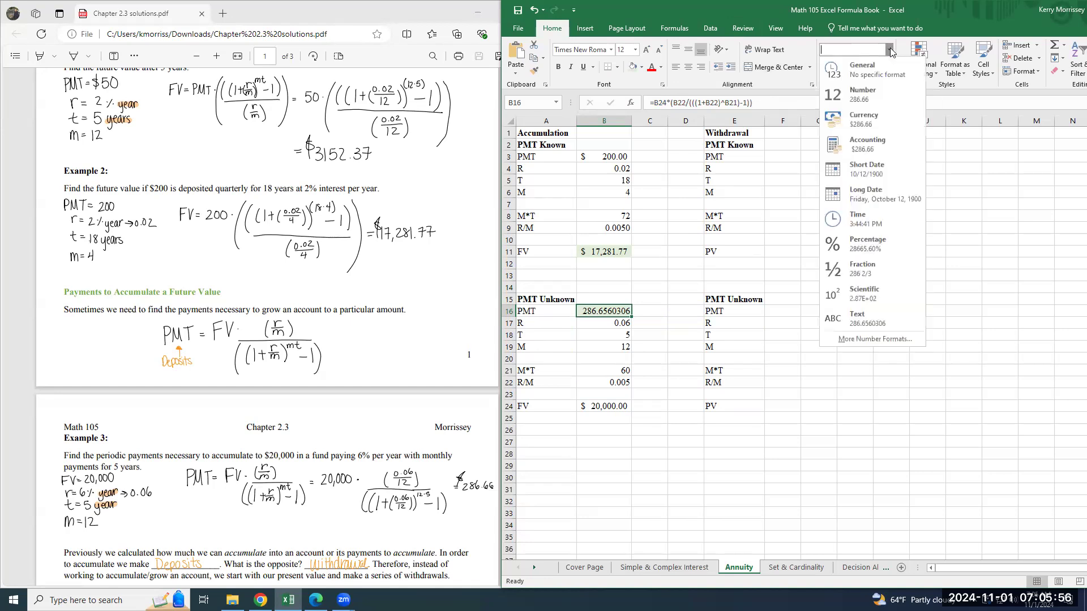
pyautogui.click(886, 151)
pyautogui.click(612, 385)
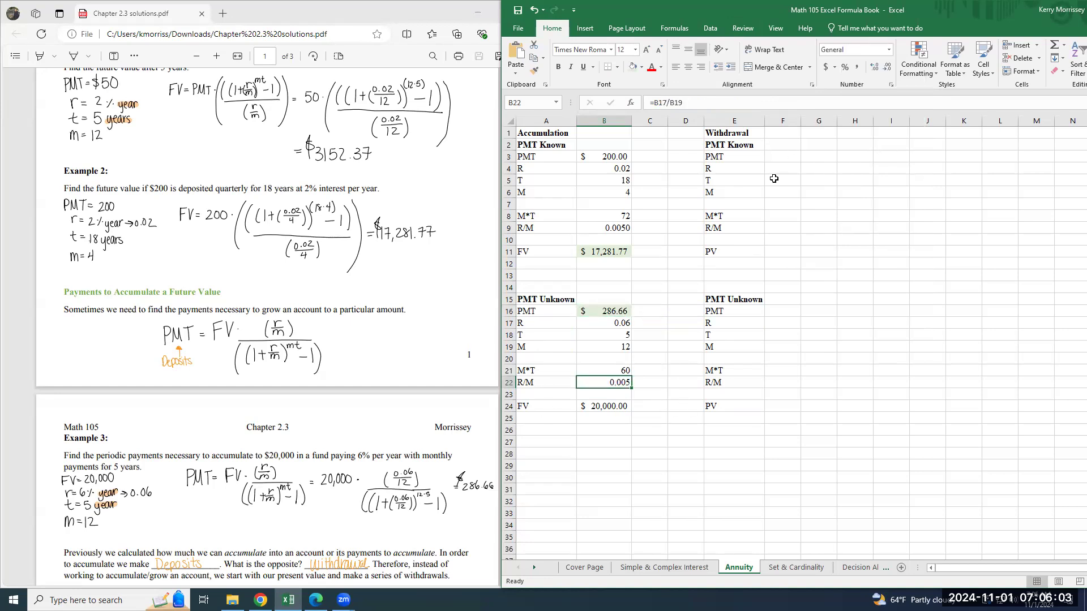
# Enter the Example 4 payment 50 in the Withdrawal PMT Known cell F3 and format it as Accounting.
pyautogui.scroll(-1, 419, 391)
pyautogui.scroll(-5, 419, 391)
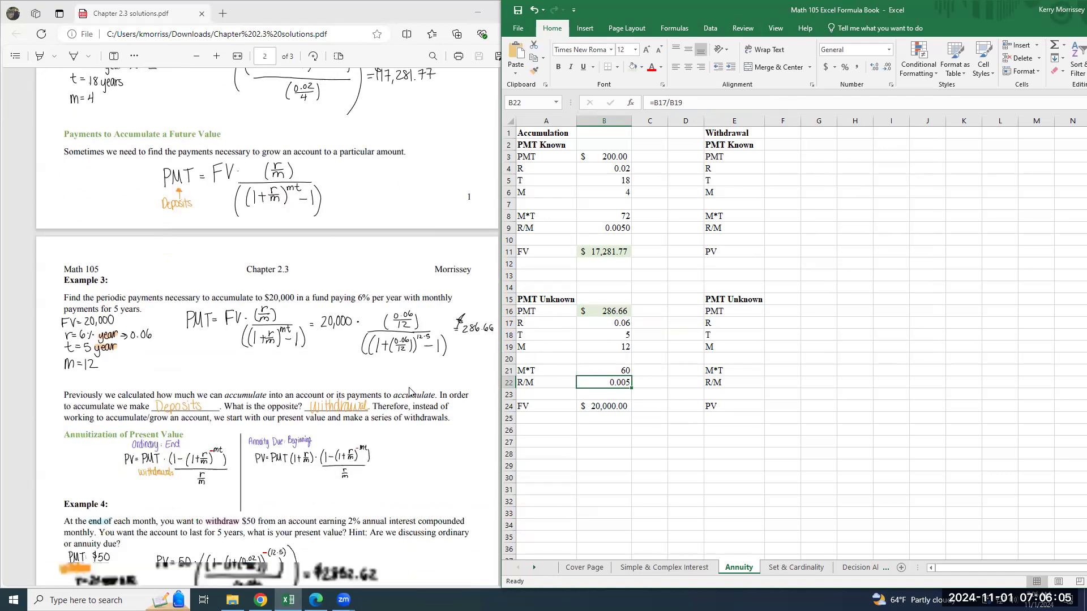
pyautogui.scroll(-2, 406, 391)
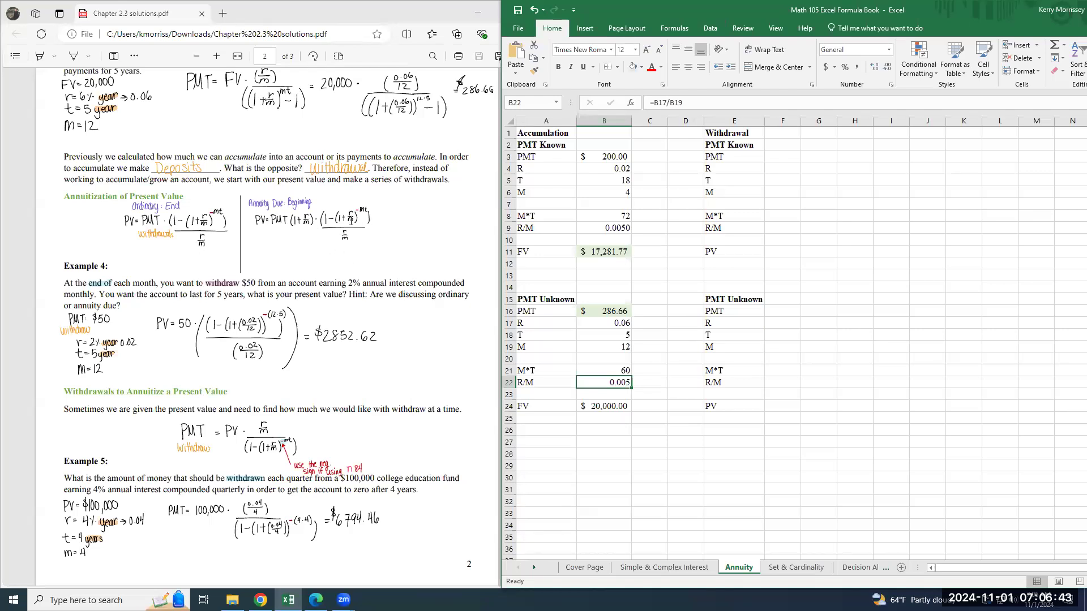
pyautogui.click(313, 221)
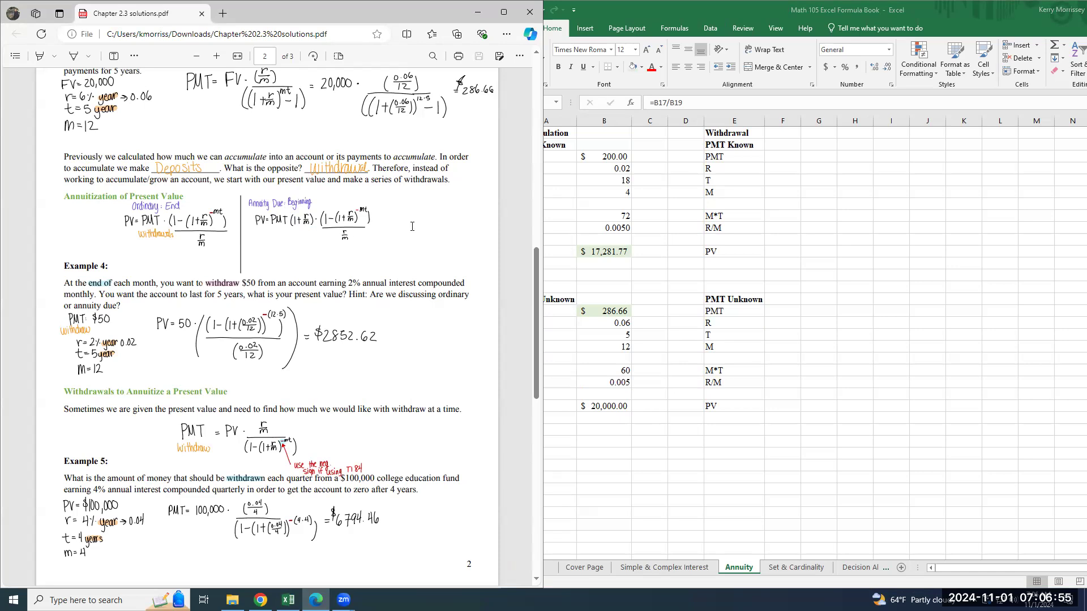
pyautogui.click(777, 156)
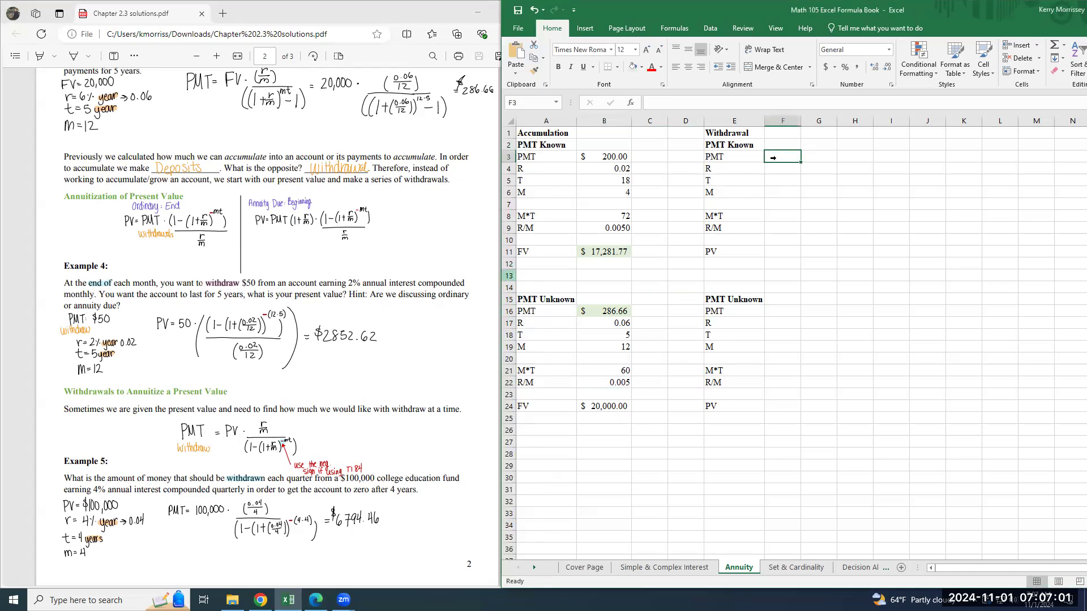
pyautogui.write('=')
pyautogui.press('Escape')
pyautogui.press('Down')
pyautogui.press('Up')
pyautogui.write('50')
pyautogui.press('Return')
pyautogui.press('Up')
pyautogui.click(889, 52)
pyautogui.click(852, 140)
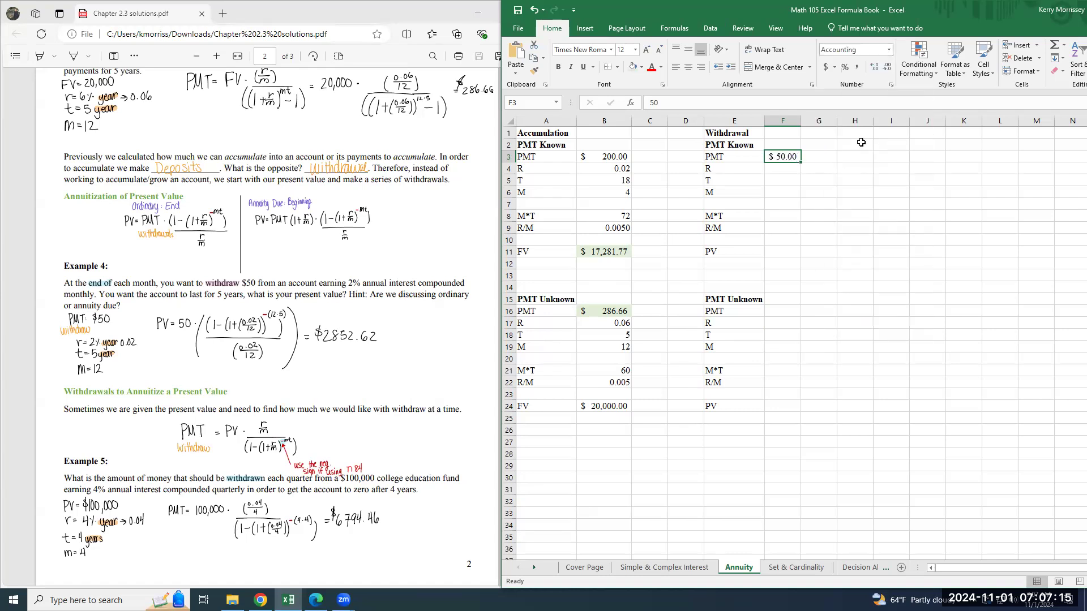
# Enter the Example 4 values R 0.02, T 5 and M 12 in the Withdrawal PMT Known cells F4 to F6.
pyautogui.click(790, 168)
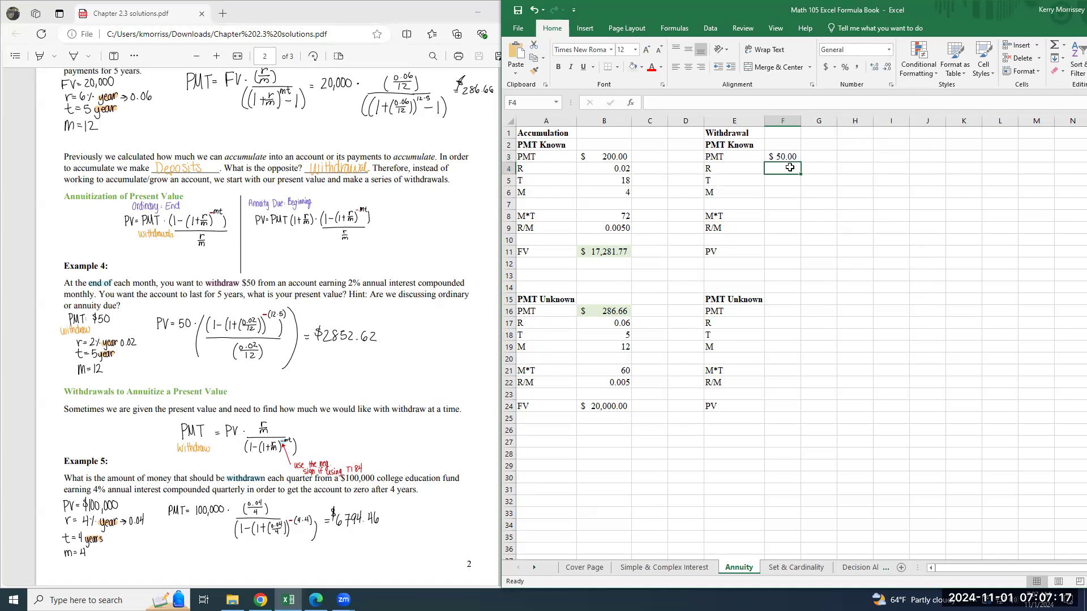
pyautogui.write('0.02')
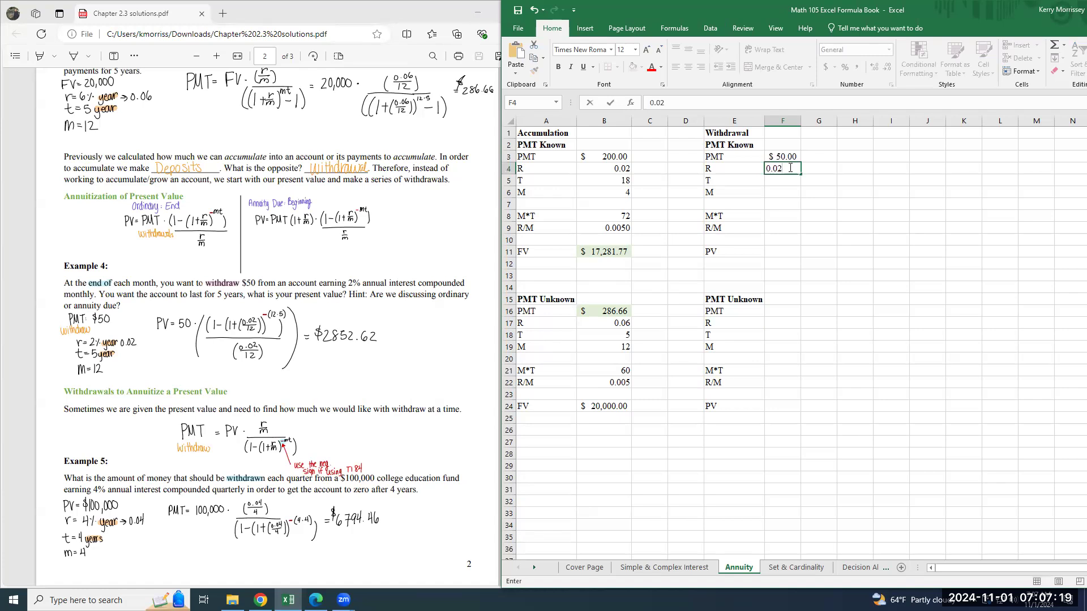
pyautogui.press('Return')
pyautogui.write('5')
pyautogui.press('Return')
pyautogui.write('12')
pyautogui.press('Return')
pyautogui.press('Return')
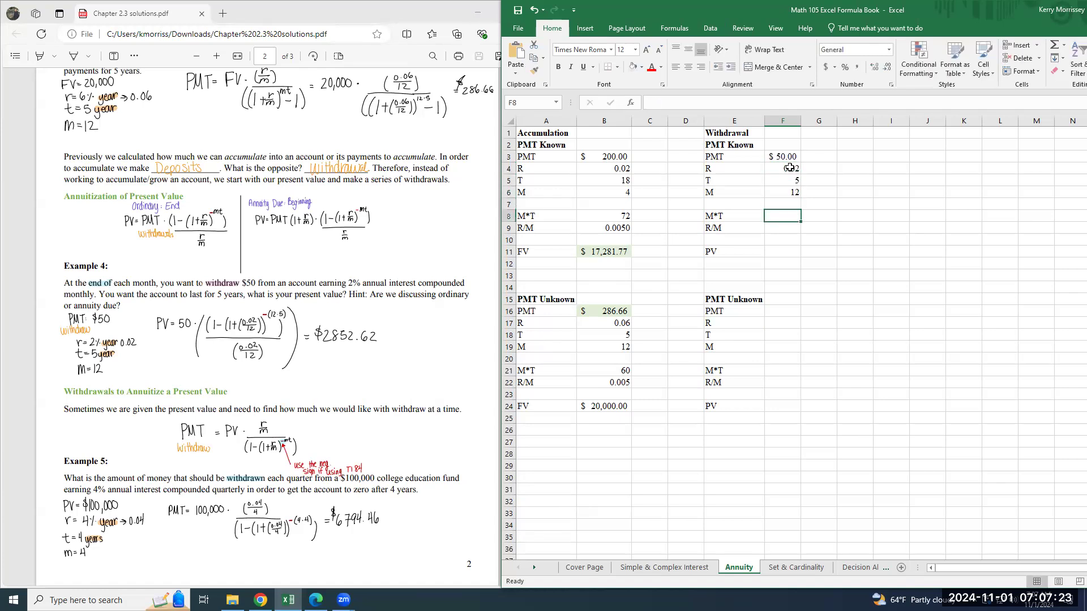
# Calculate M*T in F8 with =F6*F5 and R/M in F9 with =F4/F6.
pyautogui.write('=')
pyautogui.click(781, 193)
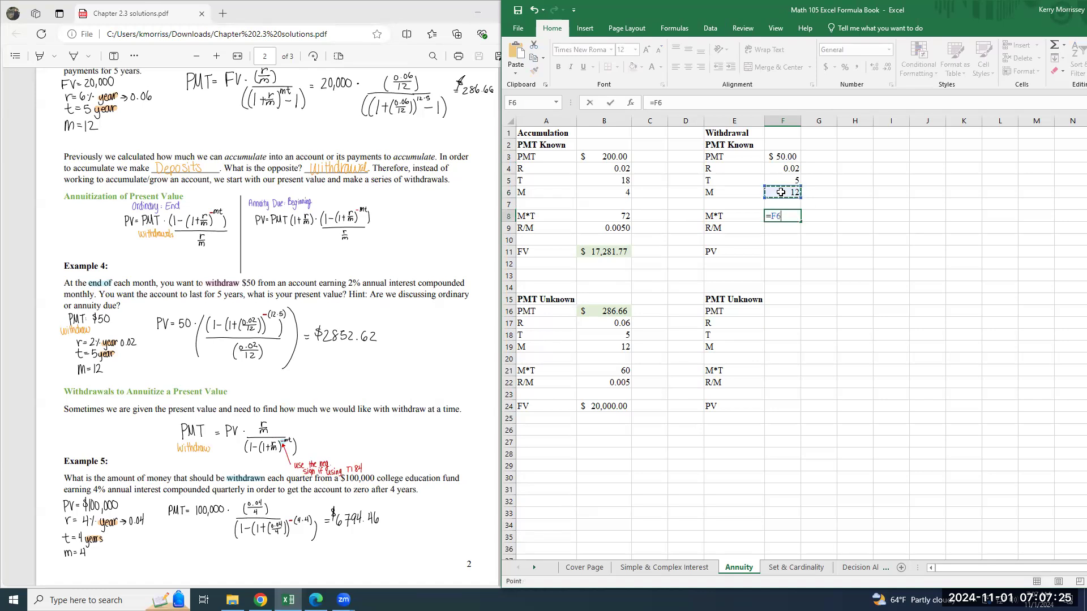
pyautogui.write('*')
pyautogui.click(794, 180)
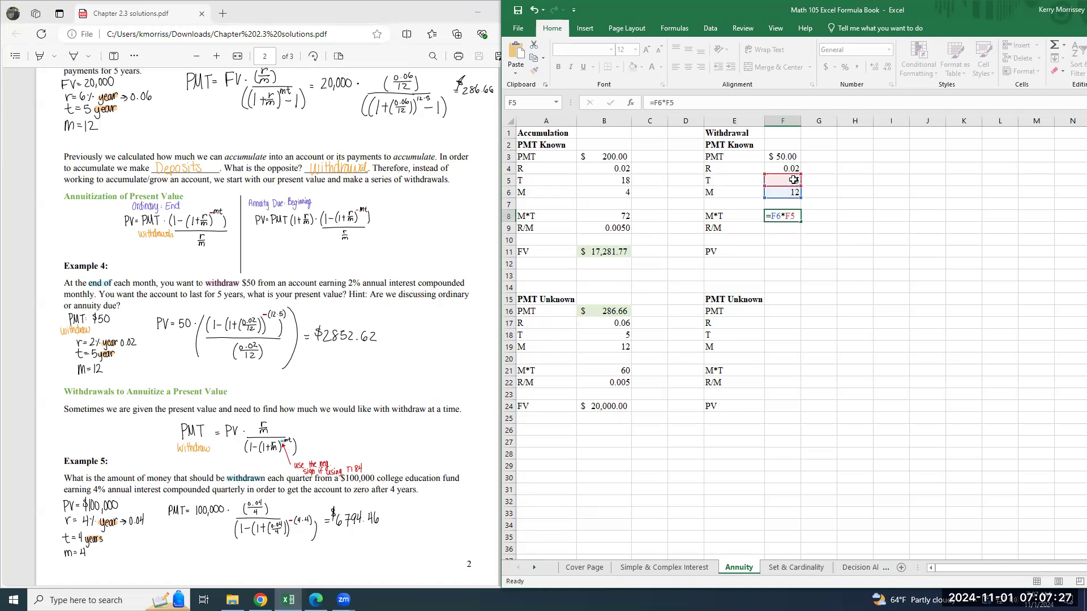
pyautogui.press('Return')
pyautogui.write('=')
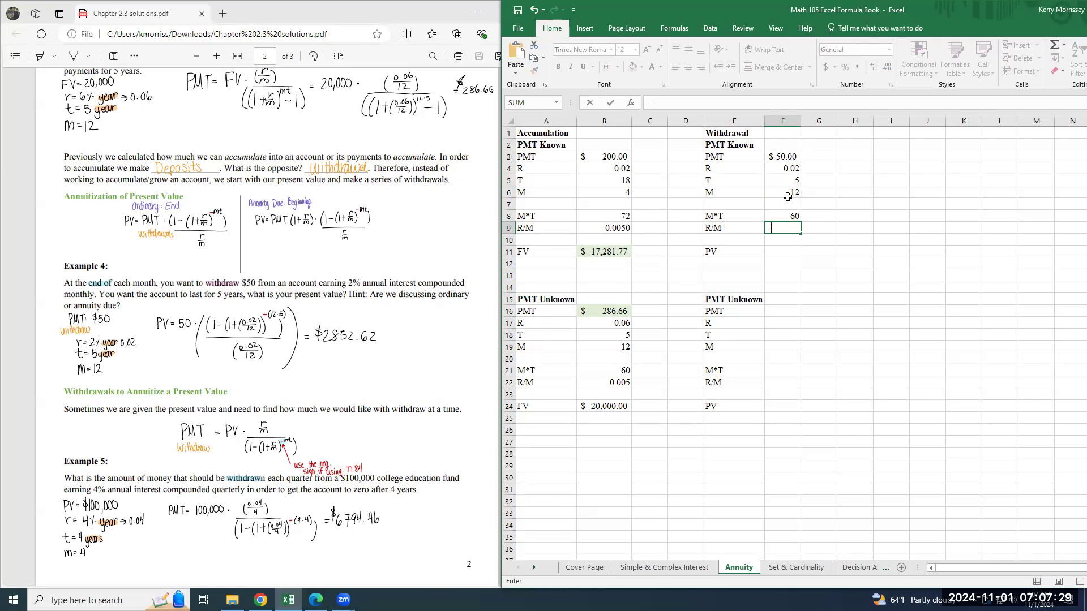
pyautogui.click(787, 168)
pyautogui.write('/')
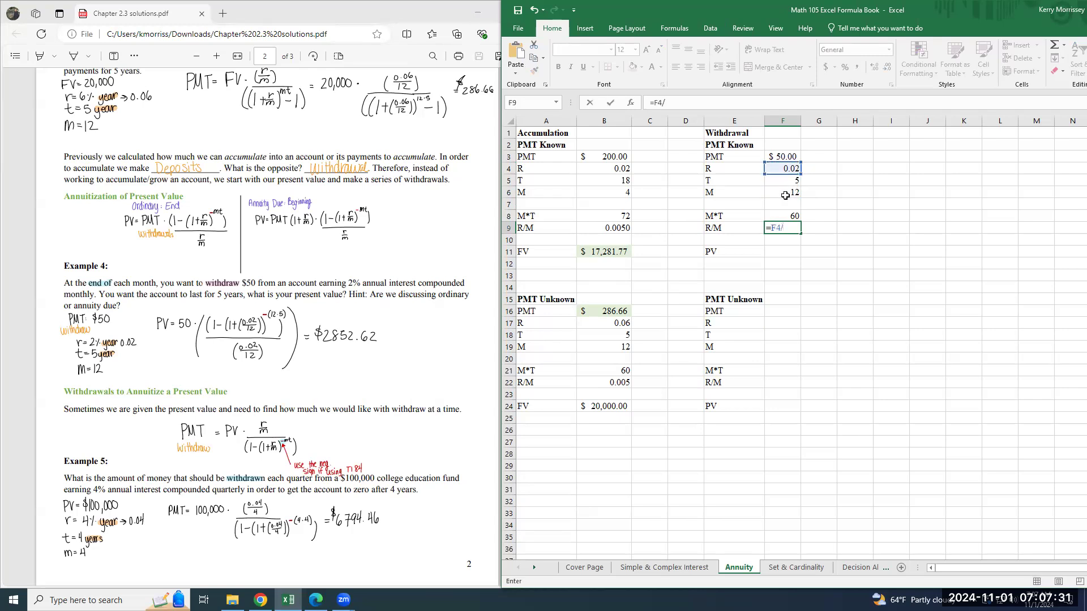
pyautogui.click(787, 192)
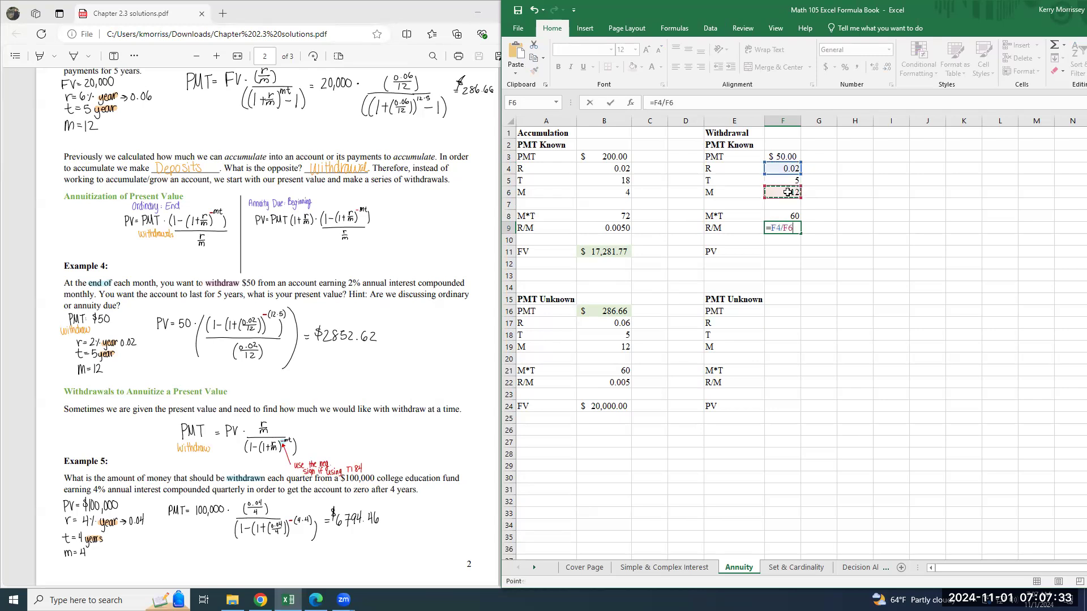
pyautogui.press('Return')
# Enter the present value formula =F3*(((1-(1+F9)^-F8)/F9)) in F11 and format the cell as Accounting.
pyautogui.press('Down')
pyautogui.write('=')
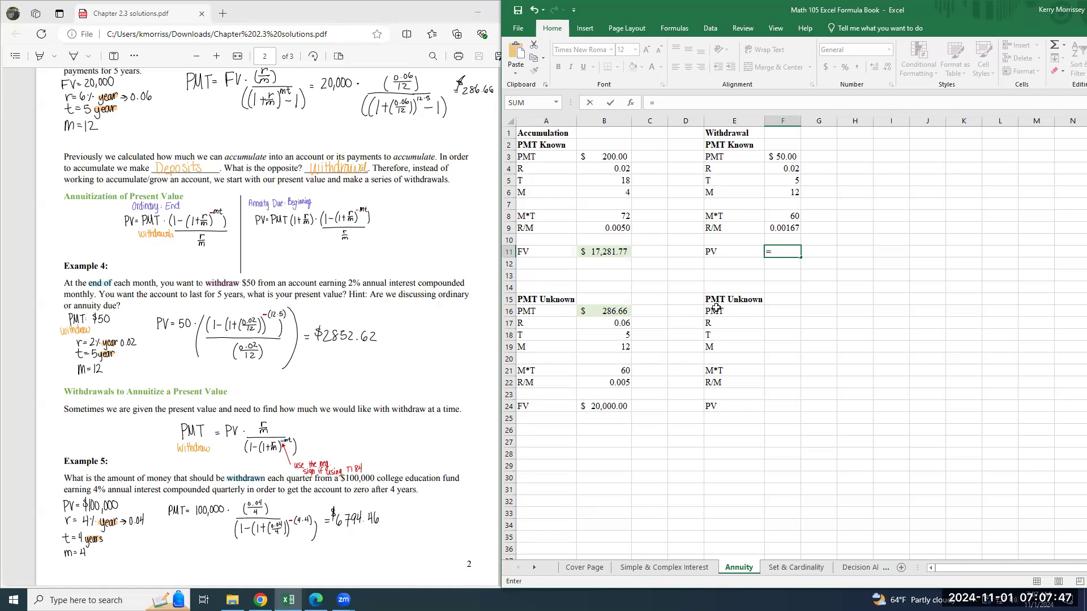
pyautogui.click(784, 154)
pyautogui.write('*(((')
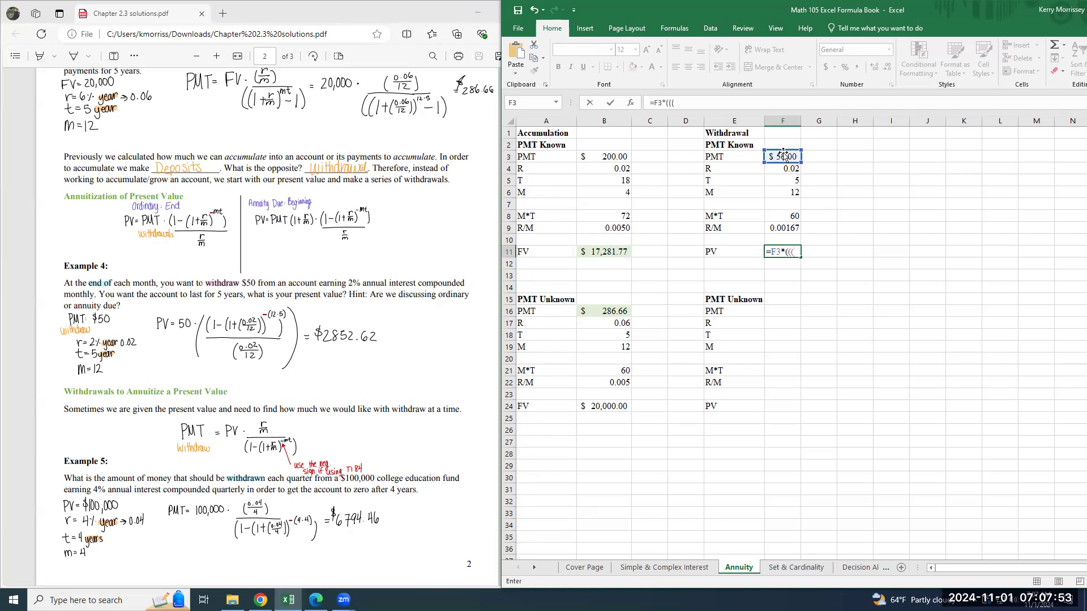
pyautogui.write('1-(1+')
pyautogui.click(783, 228)
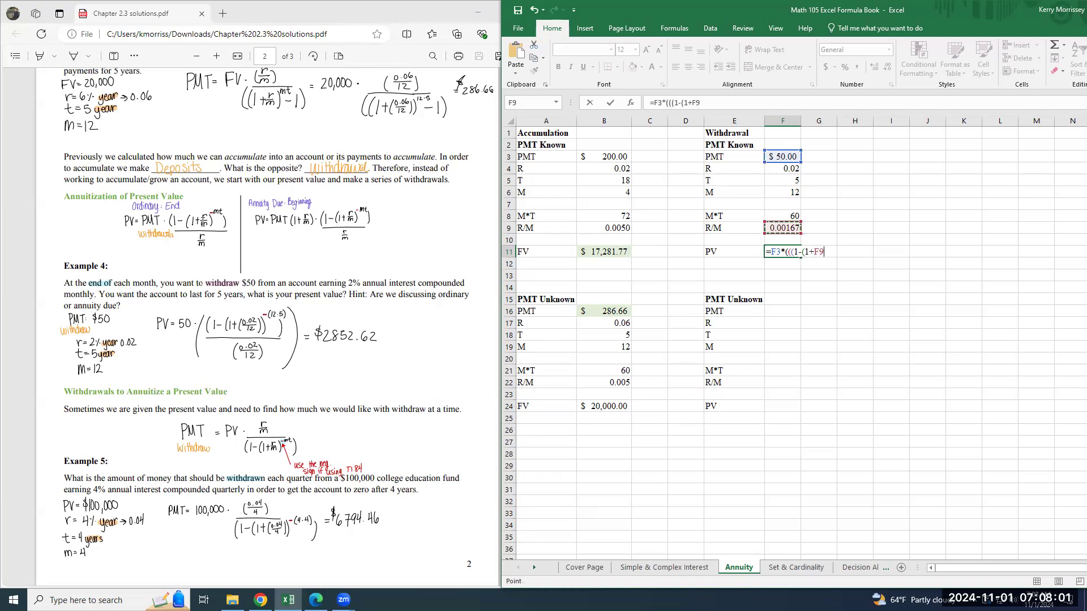
pyautogui.write(')')
pyautogui.write('^-')
pyautogui.click(784, 217)
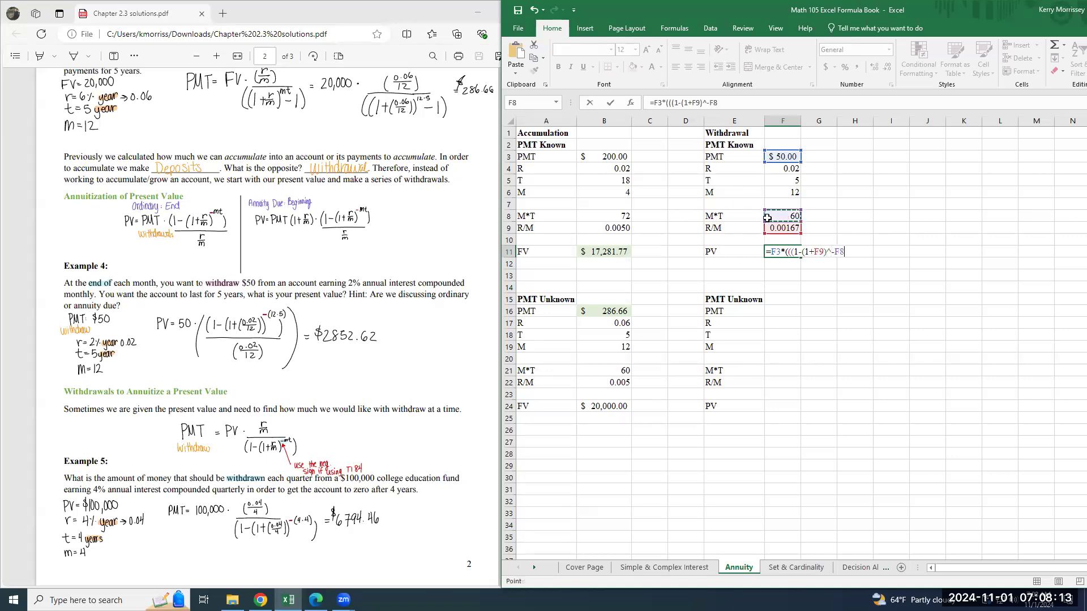
pyautogui.write(')')
pyautogui.click(769, 228)
pyautogui.write(')/F9')
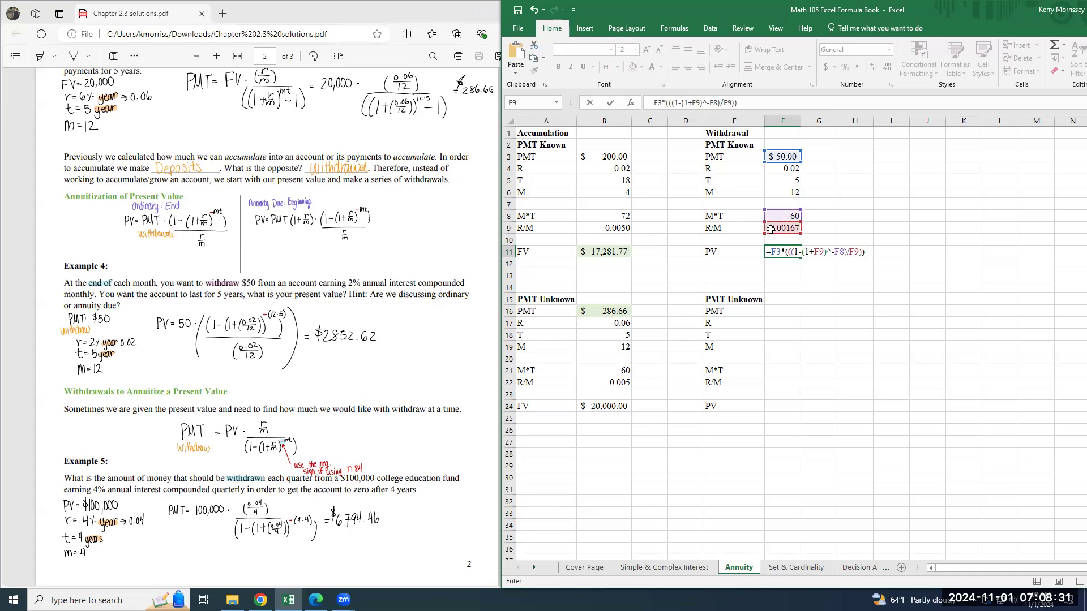
pyautogui.press('Return')
pyautogui.press('Up')
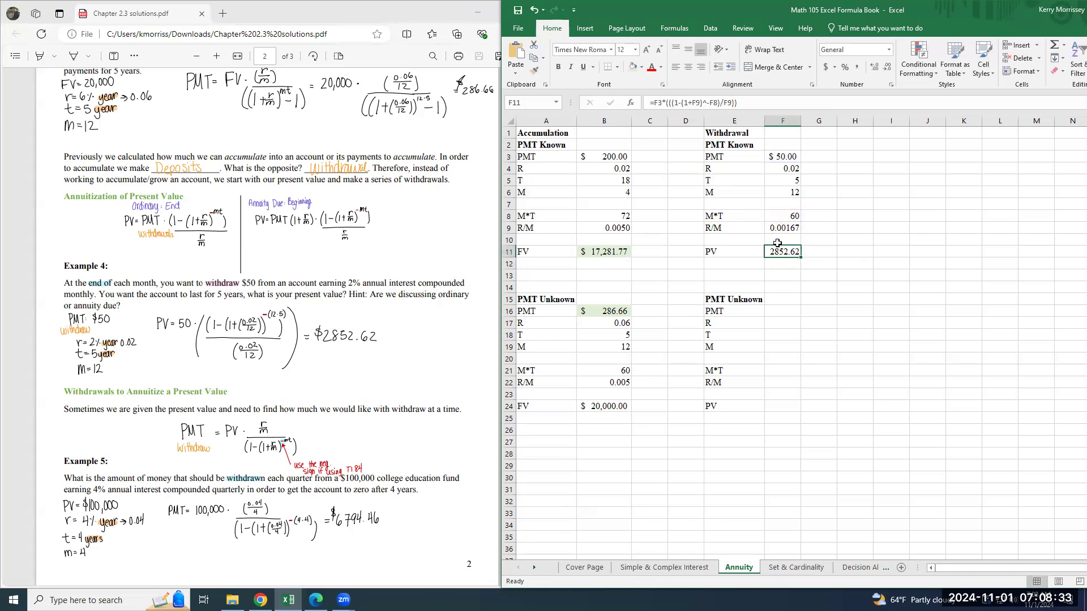
pyautogui.click(868, 143)
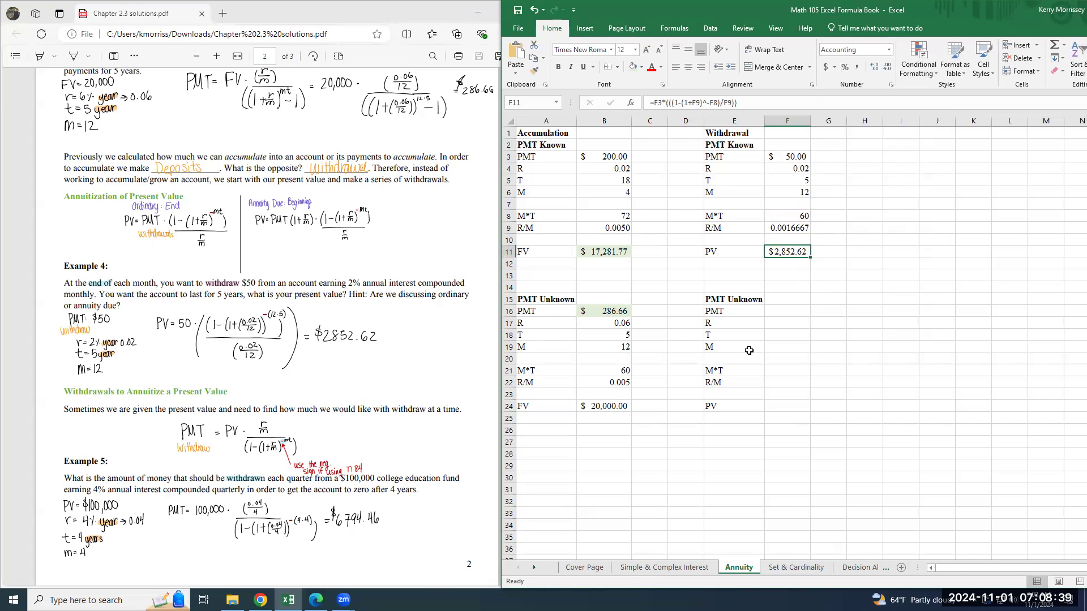
# Fill the Withdrawal result cells light green: PMT in F16 and PV in F11.
pyautogui.click(763, 310)
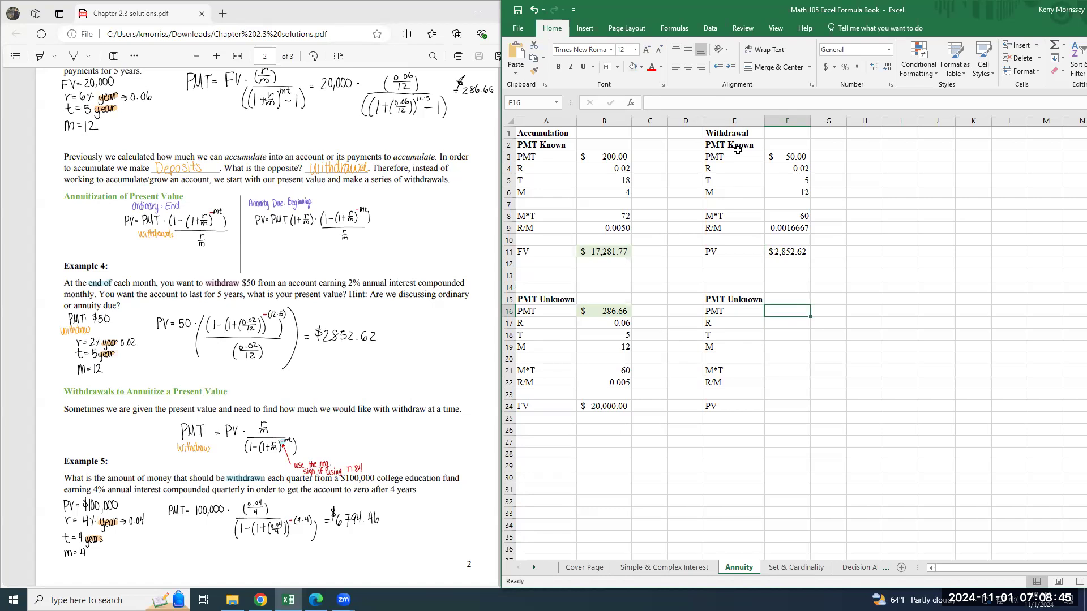
pyautogui.click(782, 405)
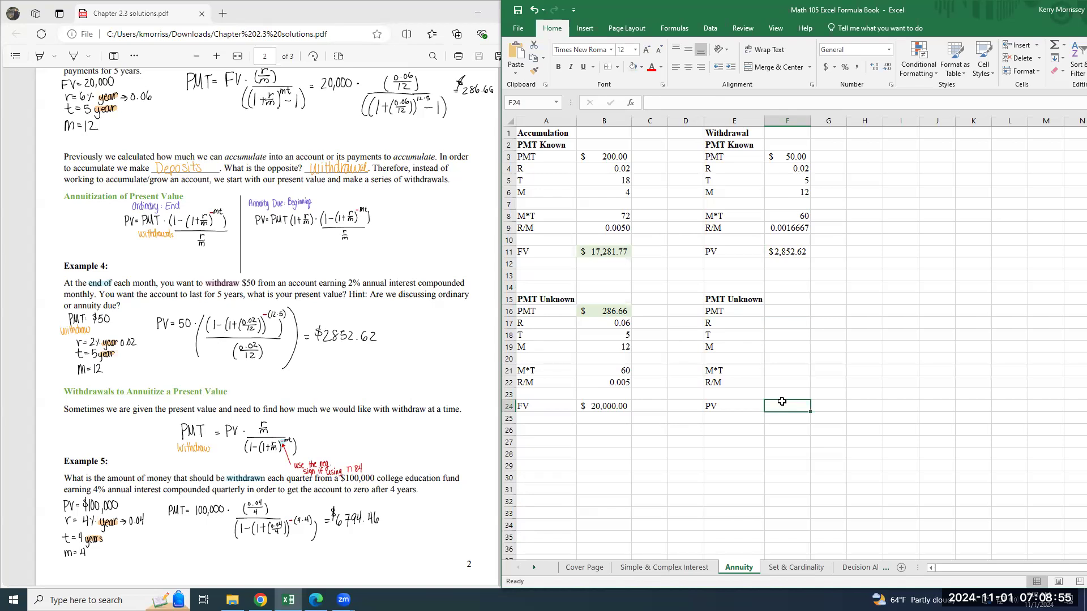
pyautogui.click(789, 309)
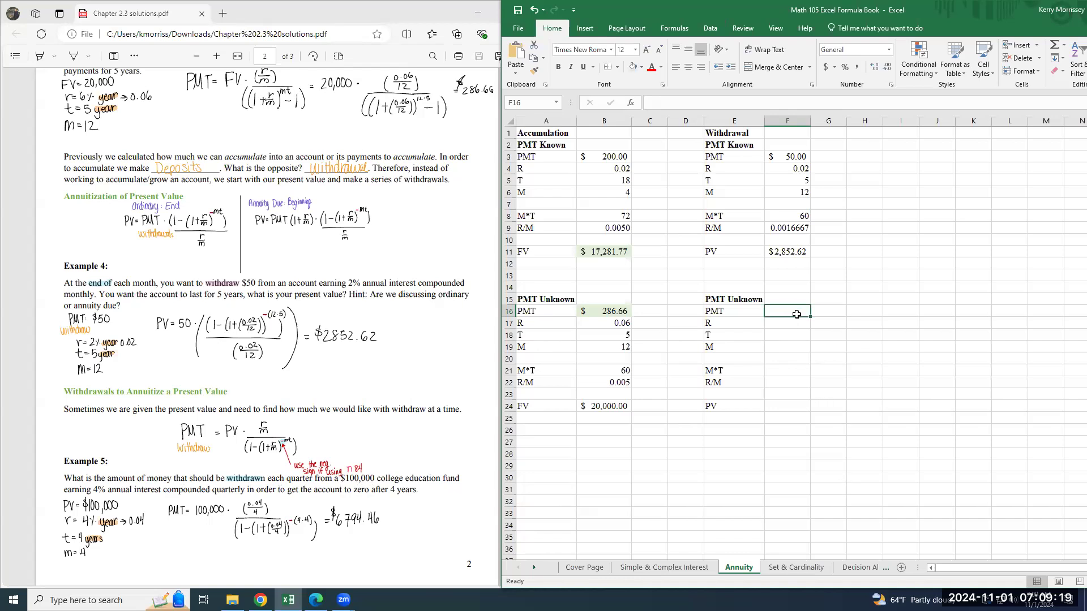
pyautogui.click(633, 67)
pyautogui.click(792, 253)
pyautogui.click(633, 67)
# Enter the Example 5 values R 0.04, T 4 and M 4 in the Withdrawal PMT Unknown cells F17 to F19.
pyautogui.click(786, 325)
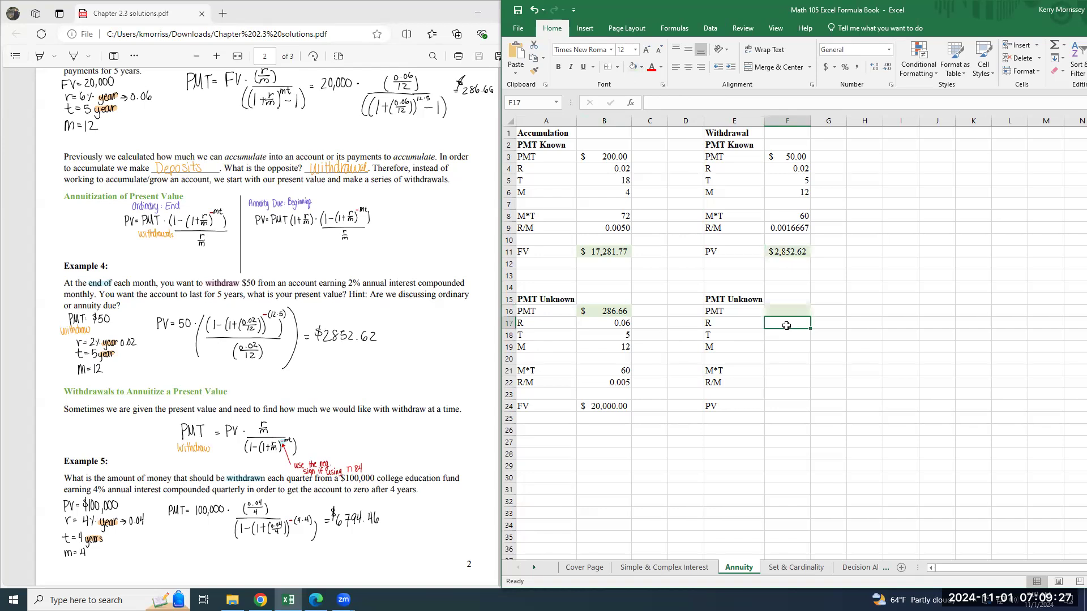
pyautogui.write('0.04')
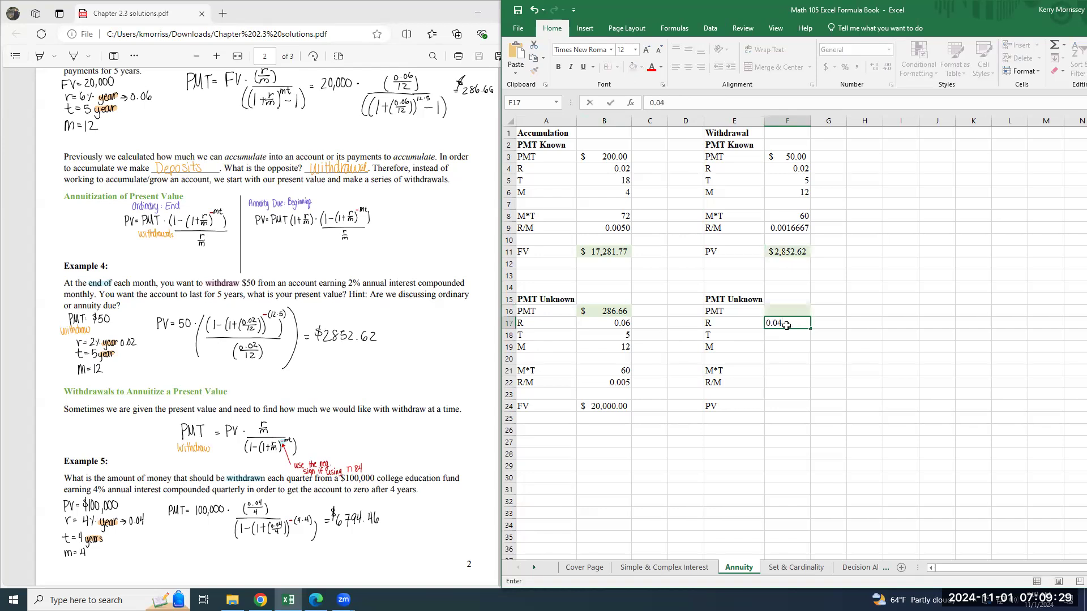
pyautogui.press('Return')
pyautogui.write('4')
pyautogui.press('Return')
pyautogui.write('4')
pyautogui.press('Return')
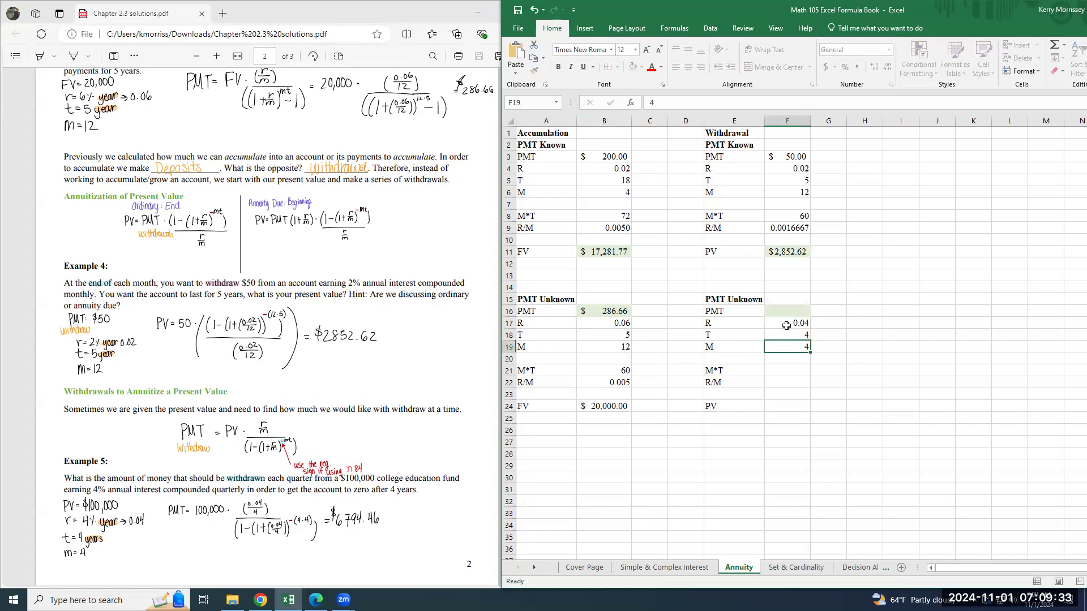
# Calculate M*T in F21 with =F19*F18 and R/M in F22 with =F17/F19.
pyautogui.press('Return')
pyautogui.write('=')
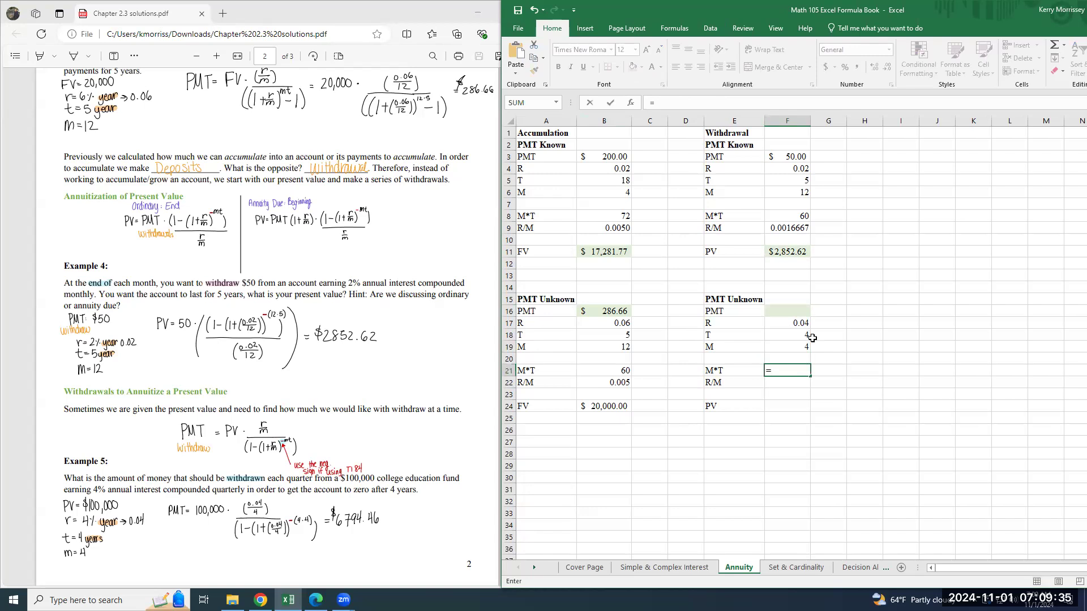
pyautogui.click(798, 348)
pyautogui.write('*')
pyautogui.click(784, 336)
pyautogui.press('Return')
pyautogui.write('=')
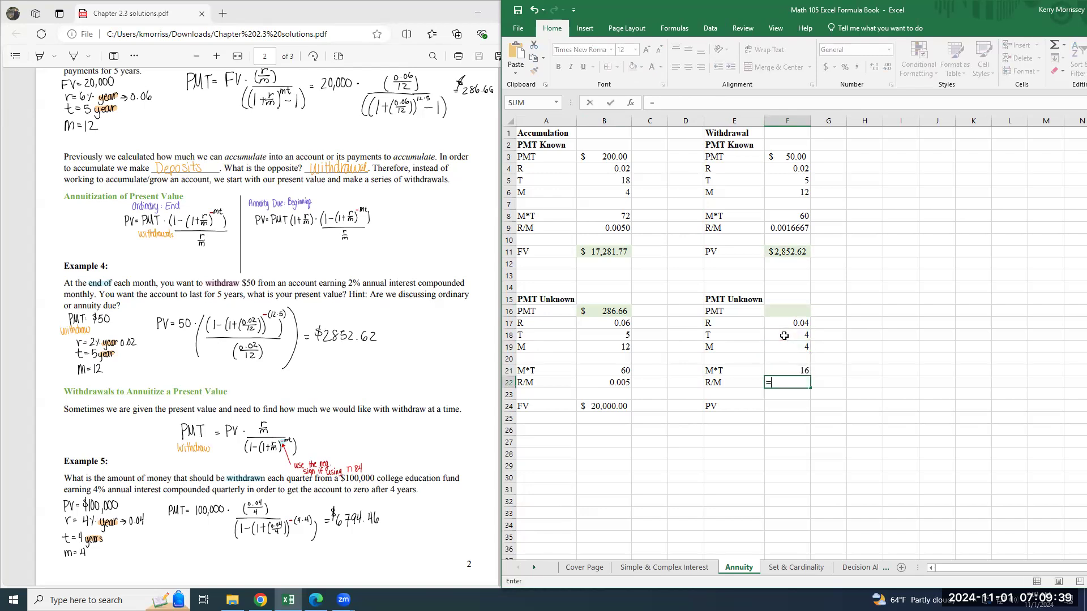
pyautogui.click(799, 325)
pyautogui.write('/')
pyautogui.click(806, 346)
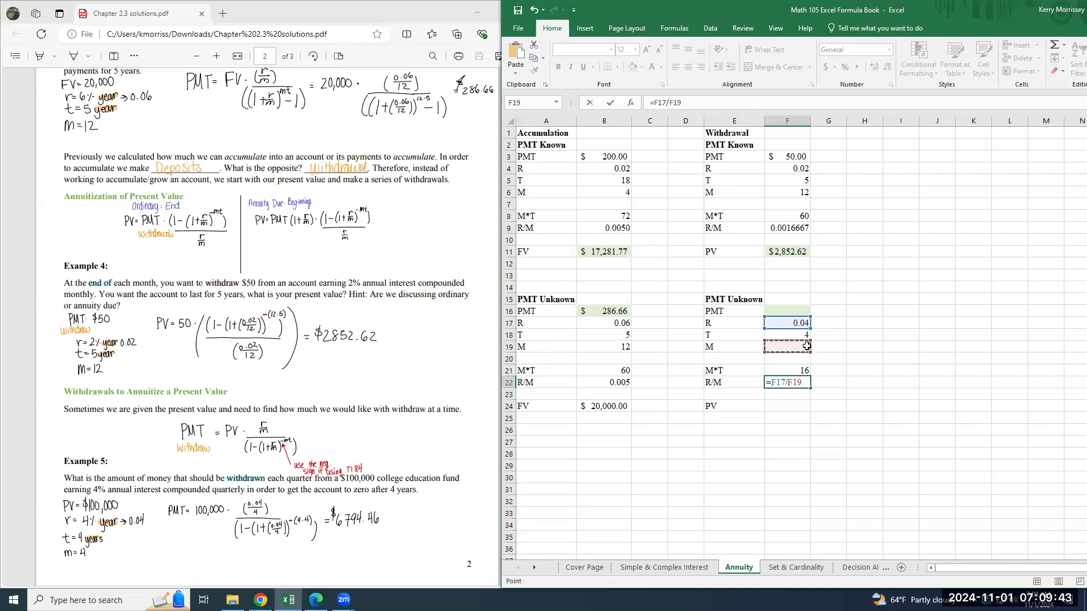
pyautogui.press('Return')
pyautogui.press('Return')
# Enter the Example 5 present value 100000 in the Withdrawal PMT Unknown PV cell F24 and format it as Currency.
pyautogui.write('=')
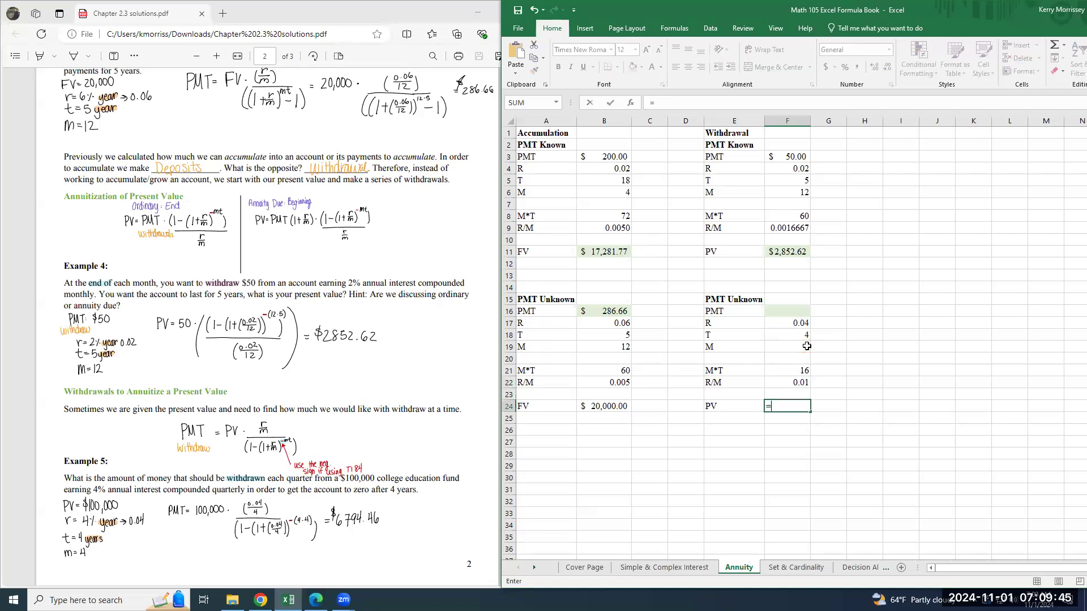
pyautogui.press('BackSpace')
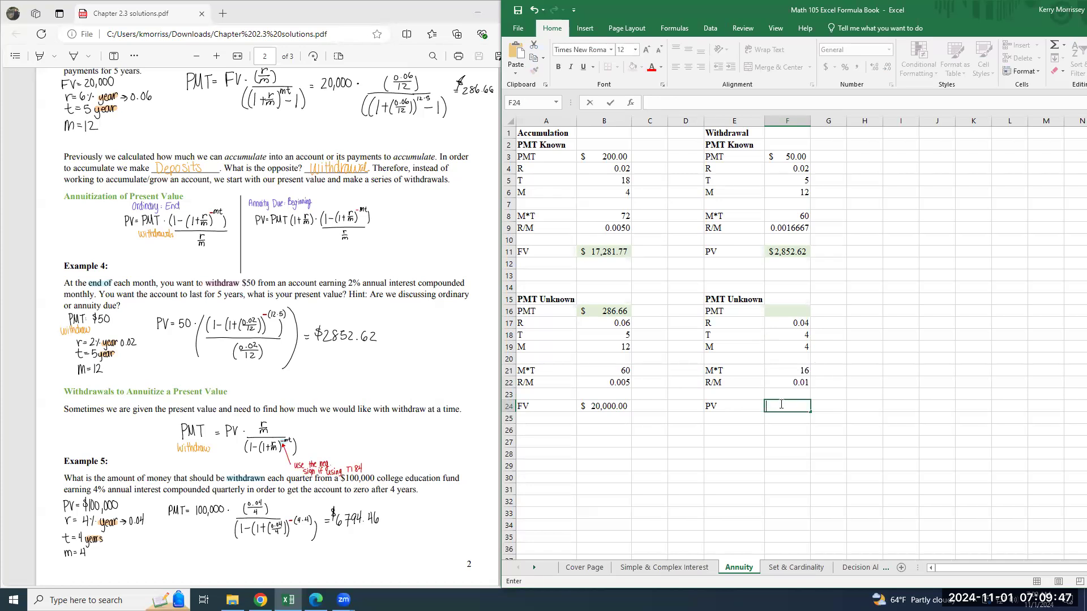
pyautogui.write('100000')
pyautogui.press('Return')
pyautogui.click(781, 405)
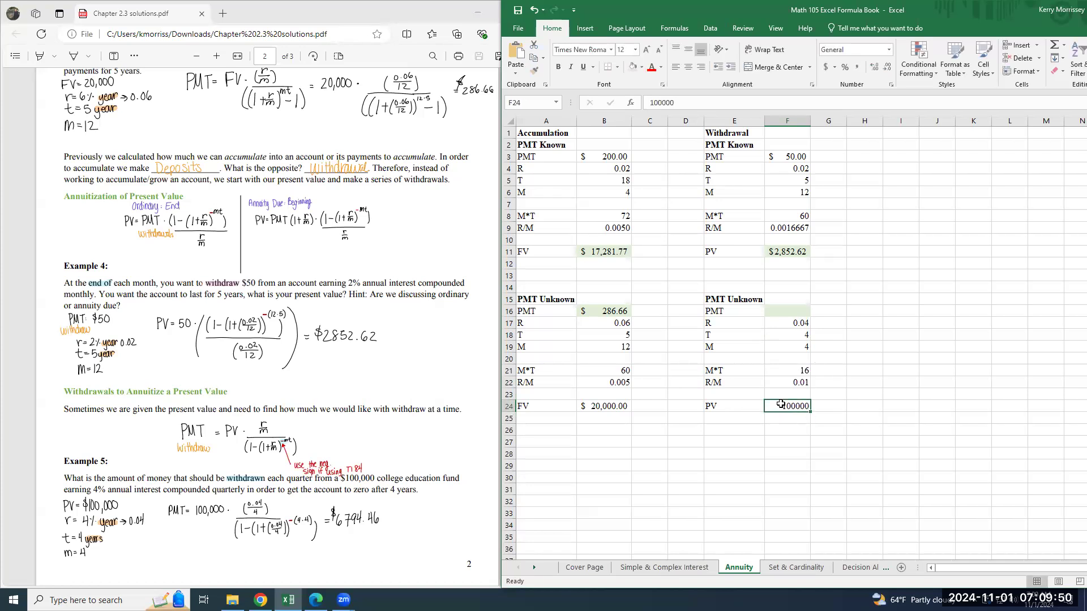
pyautogui.click(889, 50)
pyautogui.click(884, 118)
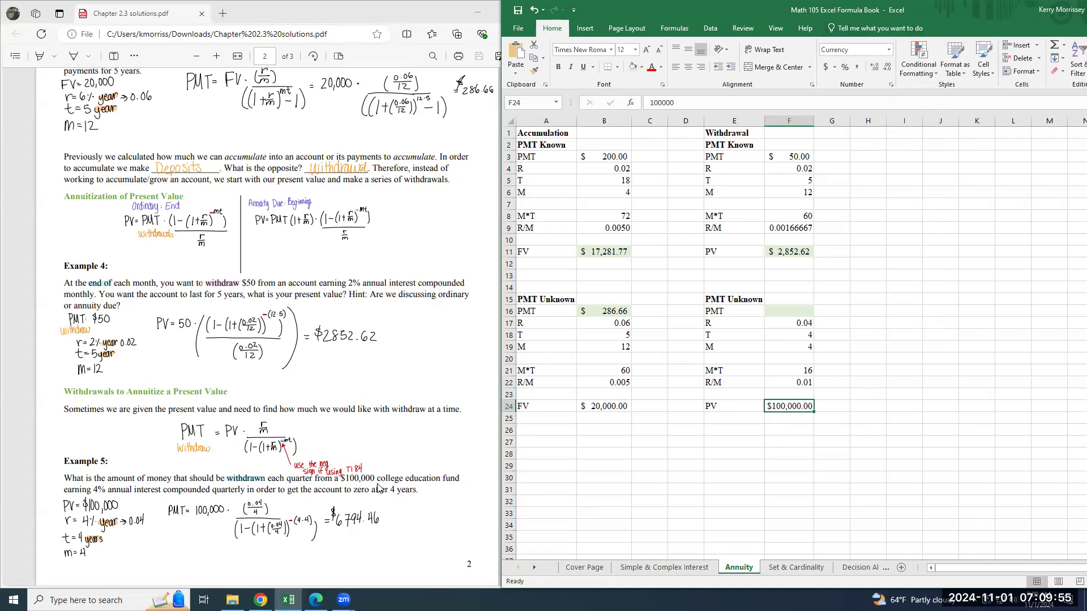
# Calculate the Withdrawal PMT Unknown payment in F16 with =F24*(F22/((1-(1+F22)^-F21))).
pyautogui.click(786, 312)
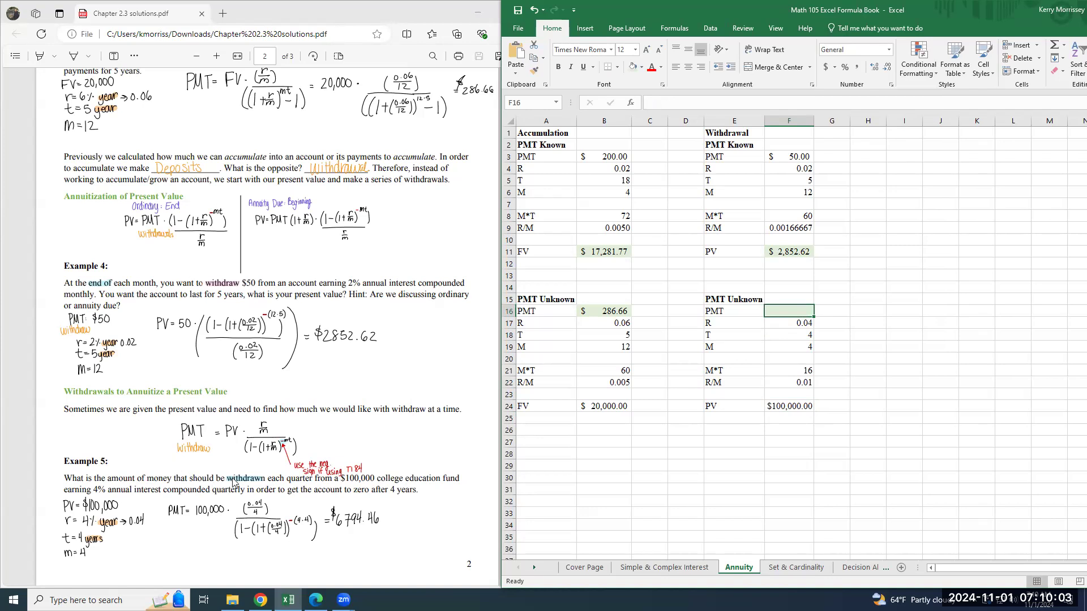
pyautogui.write('=')
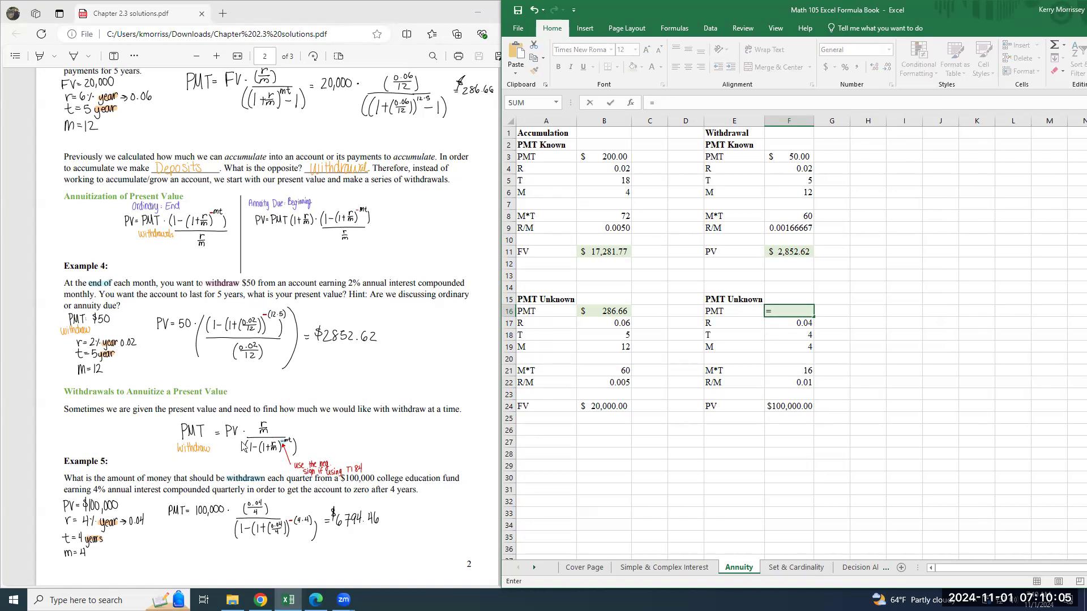
pyautogui.click(779, 409)
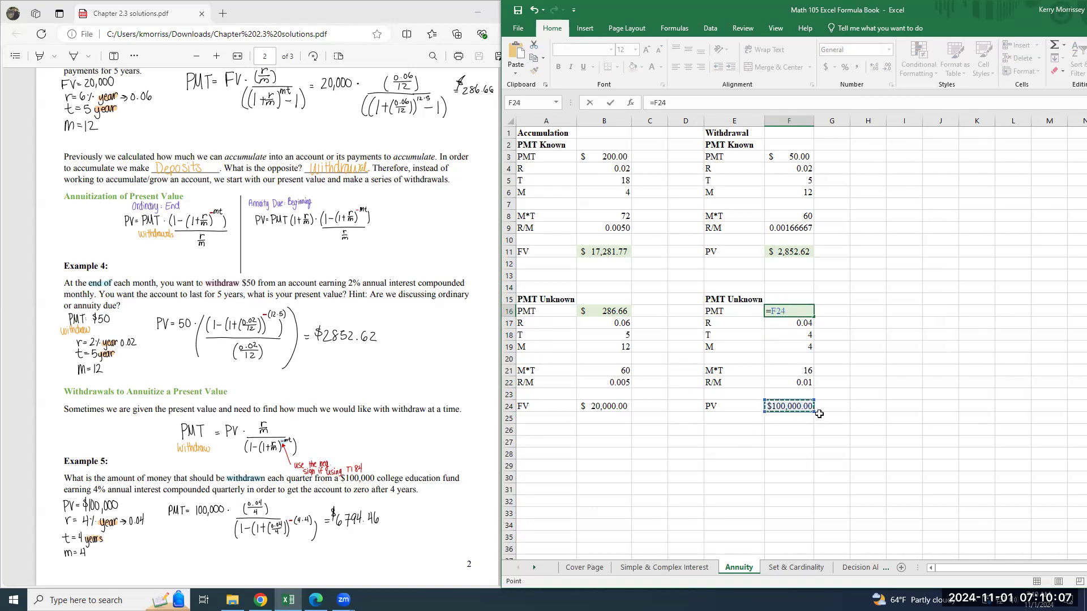
pyautogui.write('*(')
pyautogui.click(790, 383)
pyautogui.write('/')
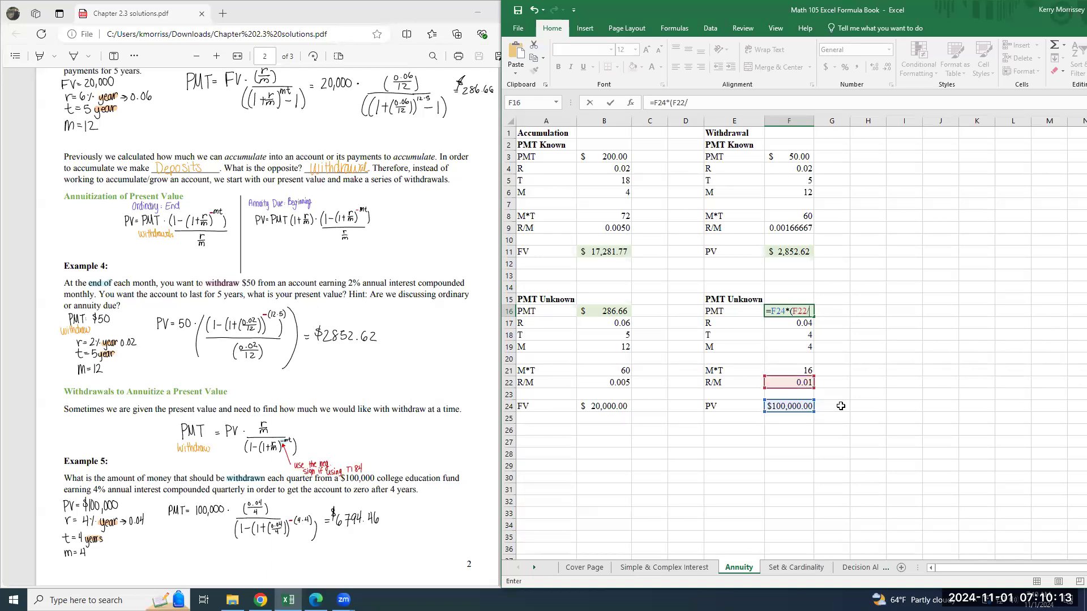
pyautogui.write('((')
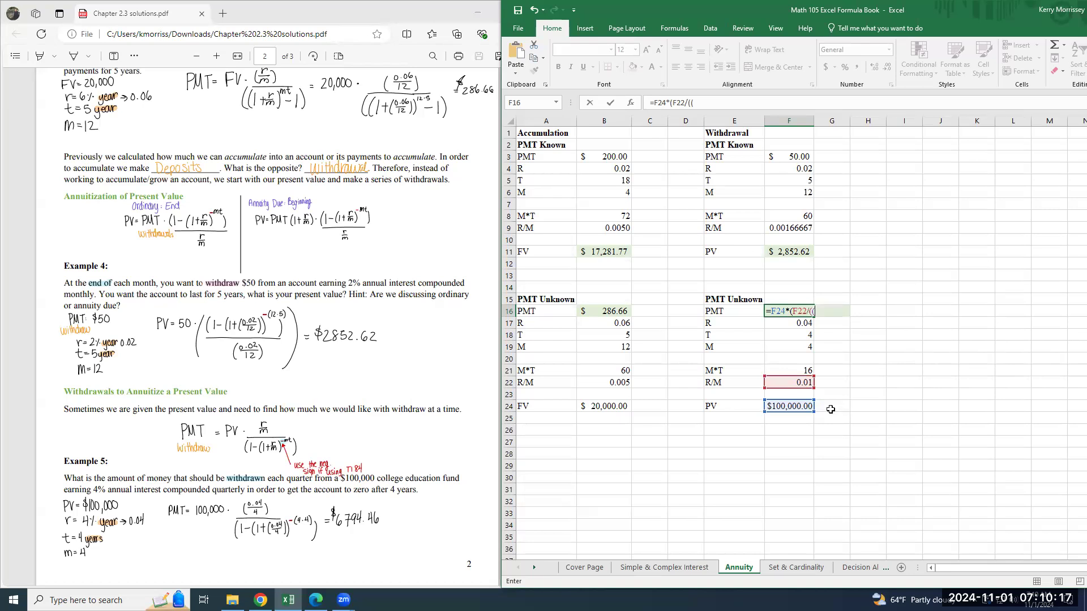
pyautogui.write('1-(1+')
pyautogui.click(802, 383)
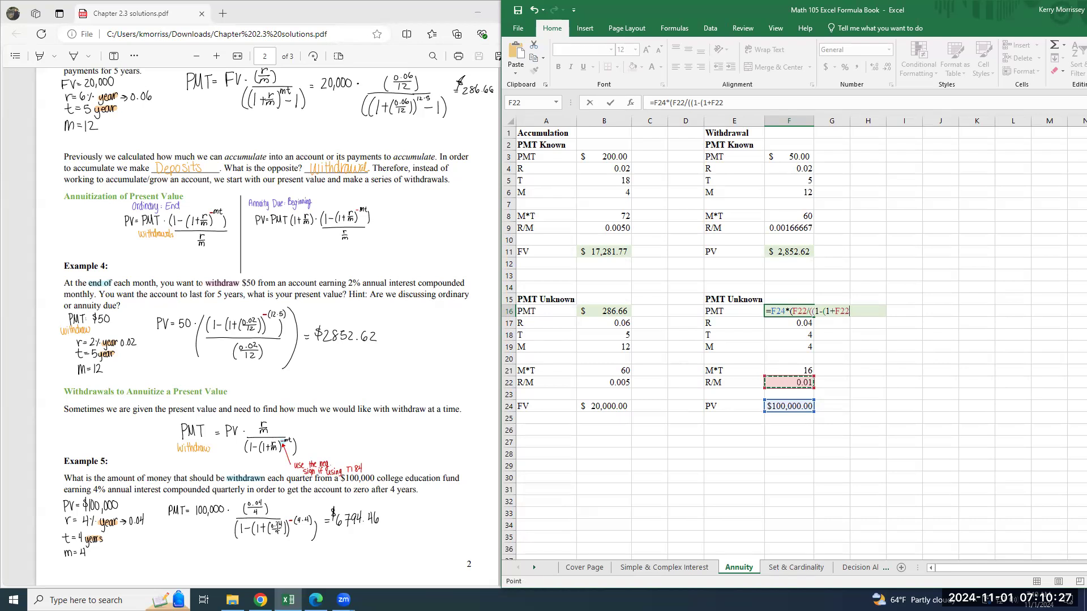
pyautogui.write(')^-')
pyautogui.click(797, 371)
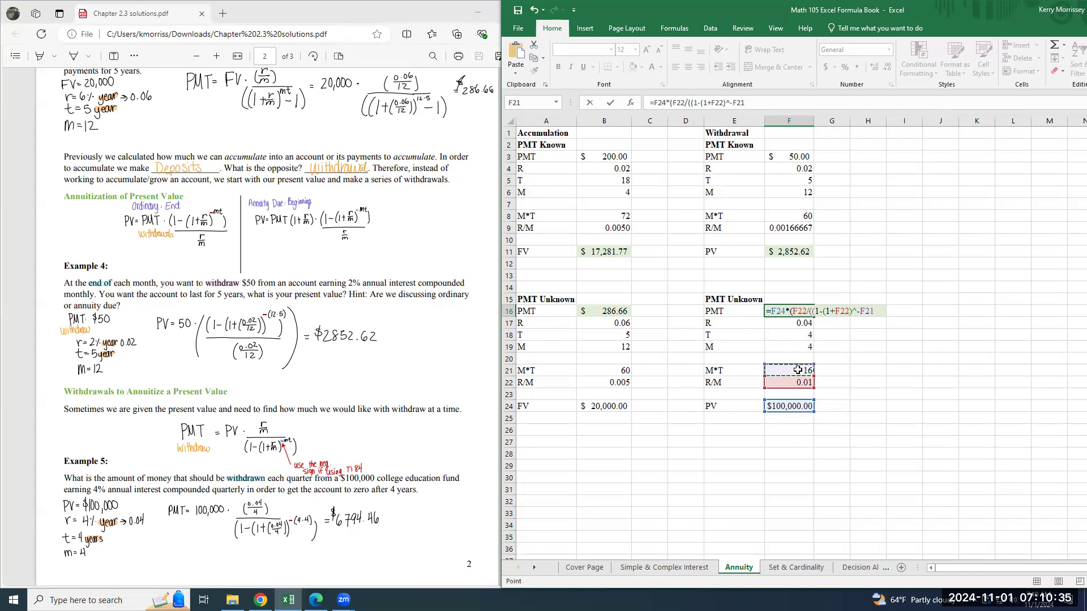
pyautogui.write(')')
pyautogui.hotkey('ctrl', 'Return')
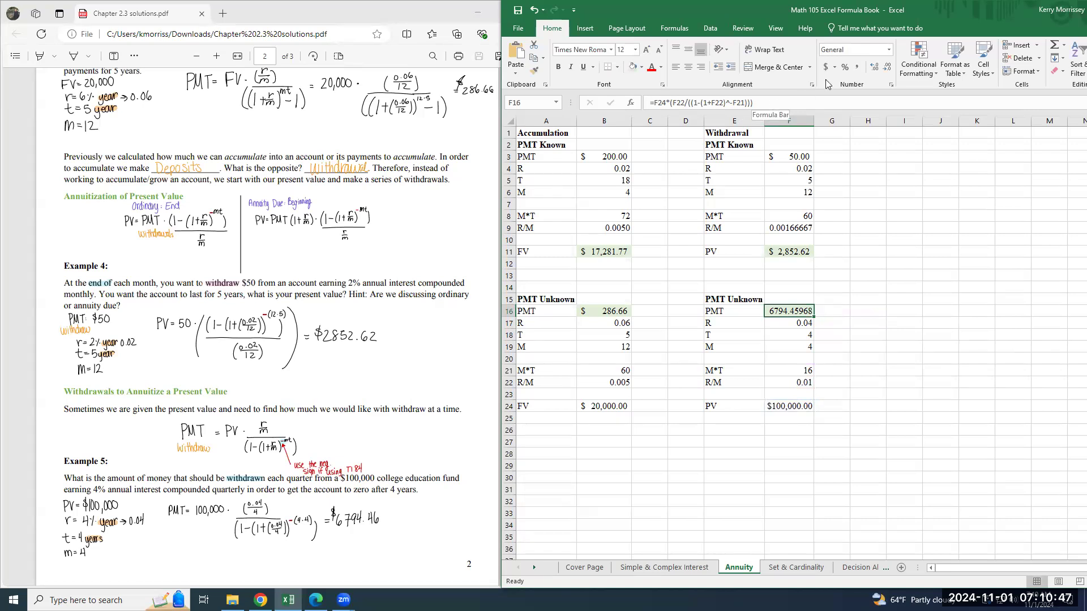
# Format the Withdrawal payment in F16 as Accounting and compare it with the Example 5 solution.
pyautogui.click(889, 50)
pyautogui.click(873, 146)
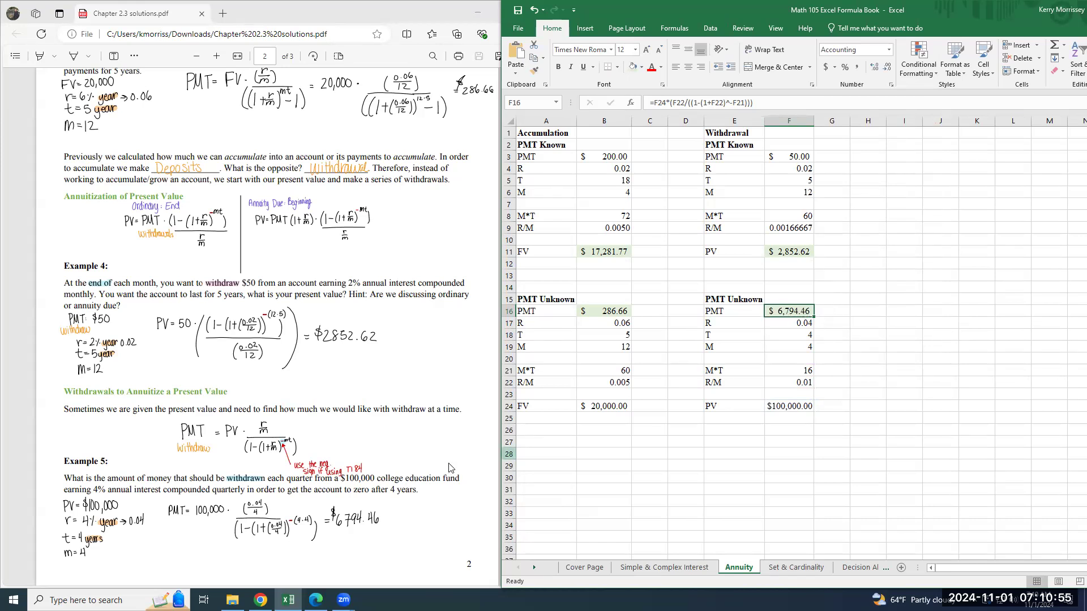
pyautogui.scroll(-2, 451, 468)
pyautogui.scroll(2, 451, 468)
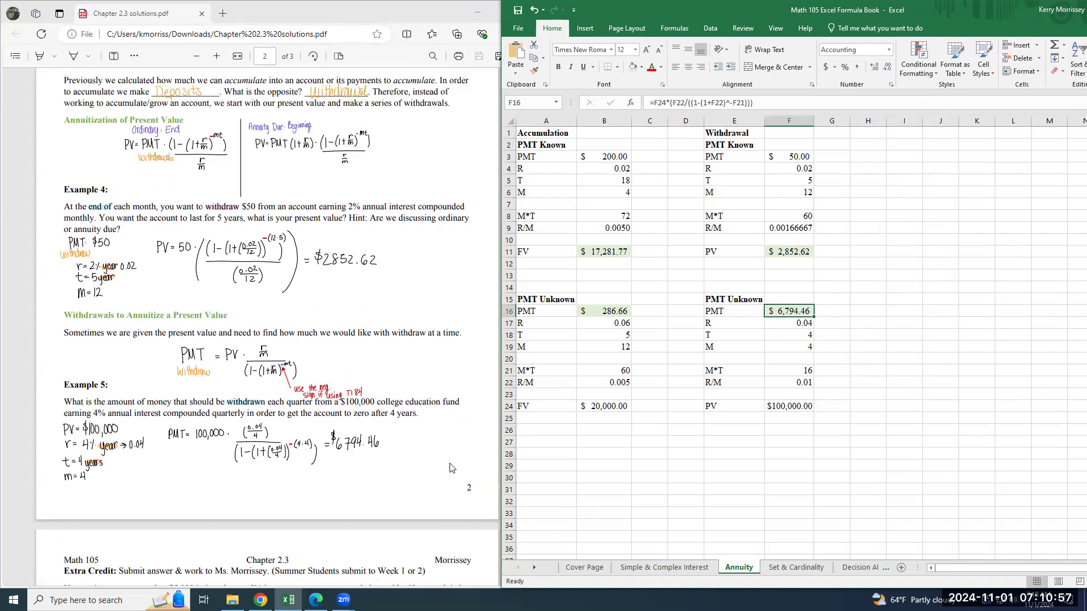
pyautogui.click(730, 430)
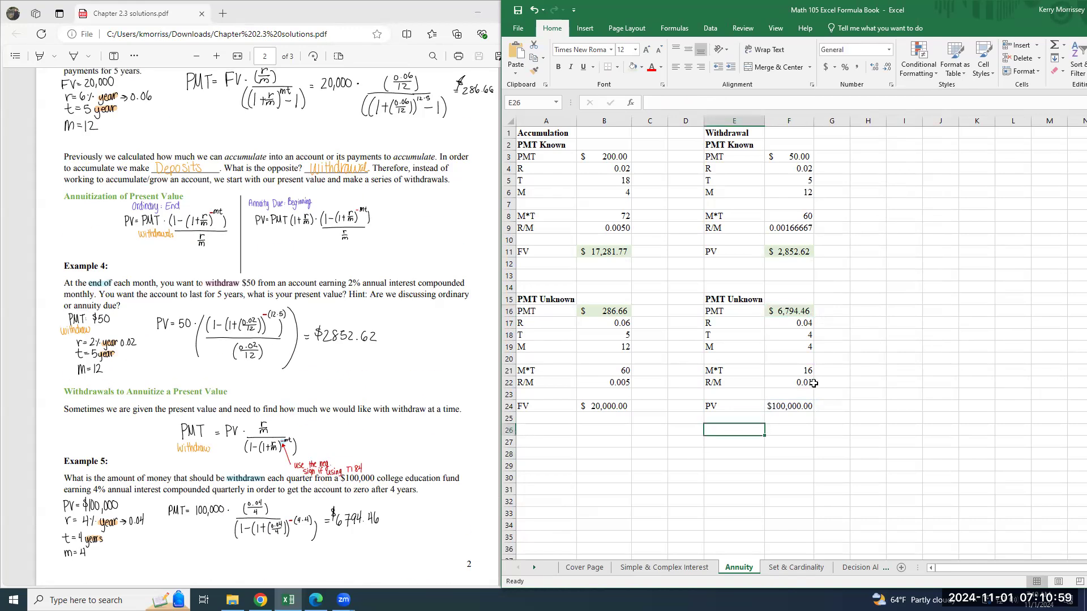